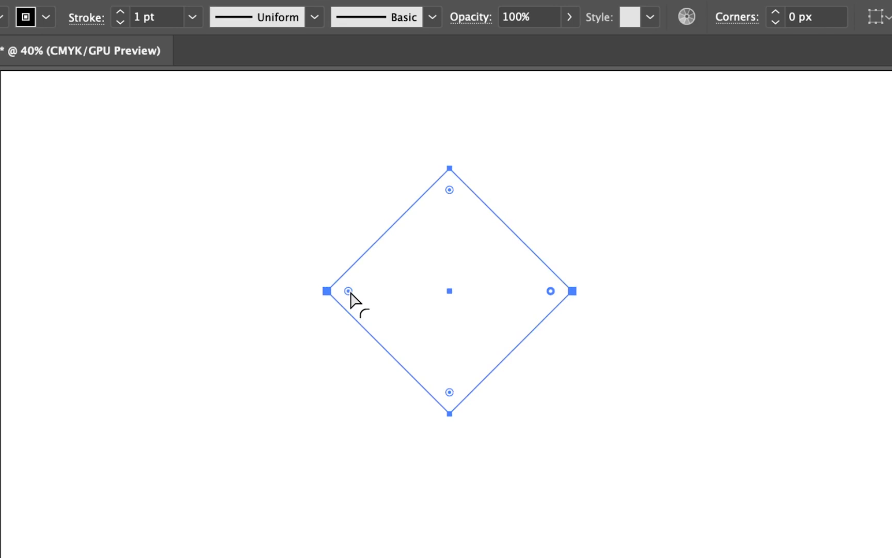
- Round the diamond's two side corners fully to form a pointed vertical petal, and select the petal
drag(350, 293, 601, 309)
key(v)
drag(696, 219, 337, 483)
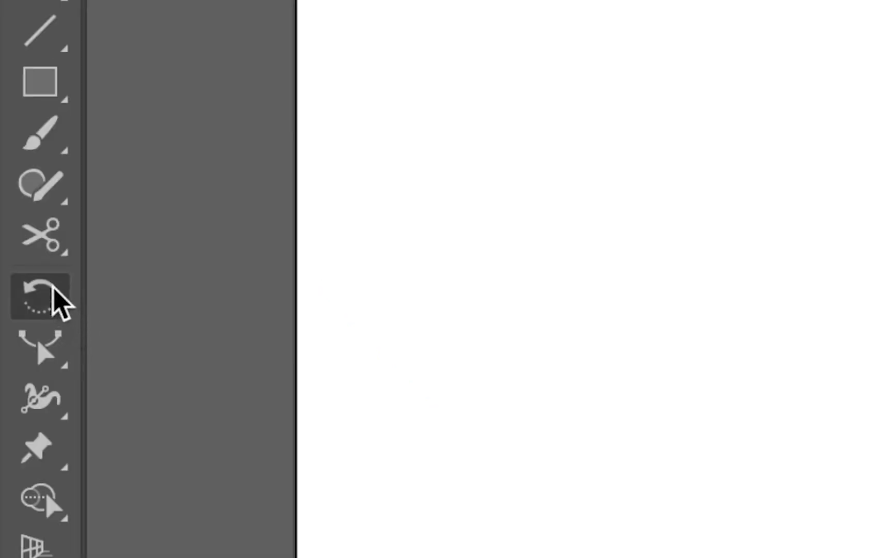
- Rotate a copy of the petal by -90° around its lower anchor point with the Rotate tool
right_click(58, 290)
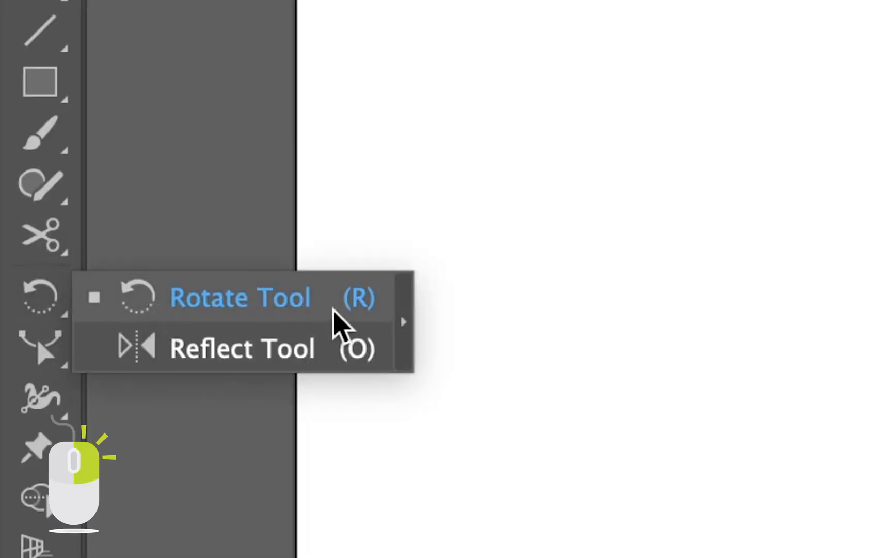
key(r)
click(445, 413)
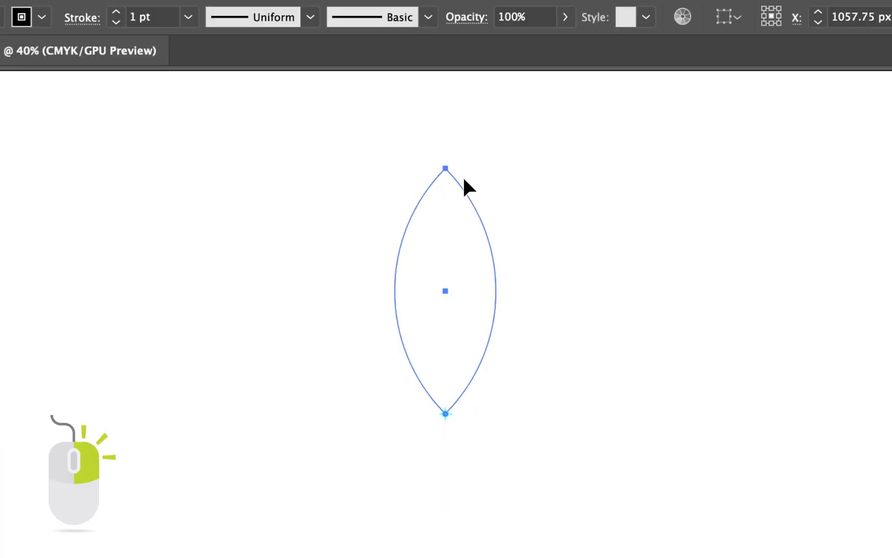
drag(459, 183, 745, 443)
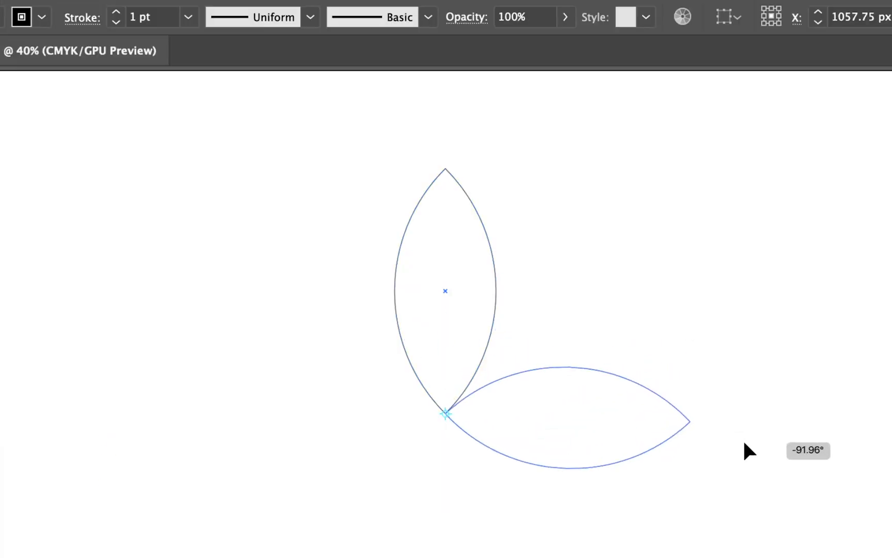
key(alt)
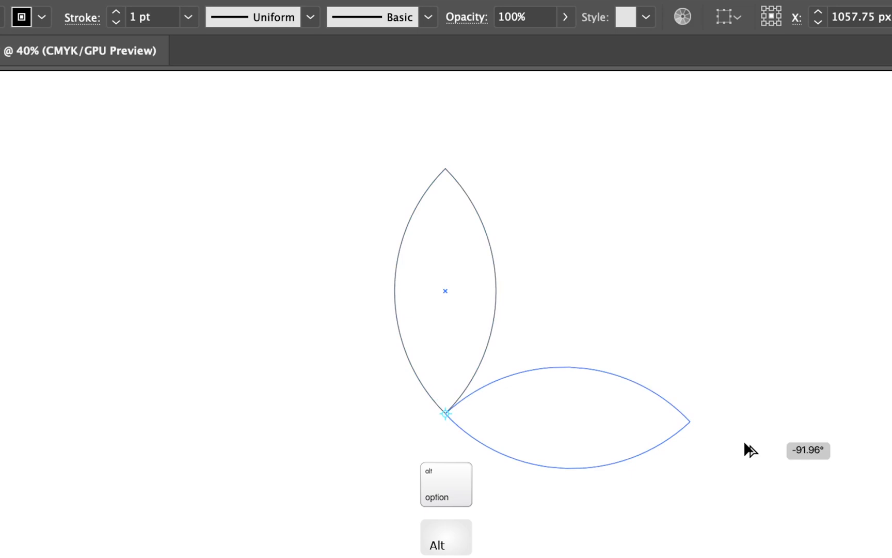
key(shift)
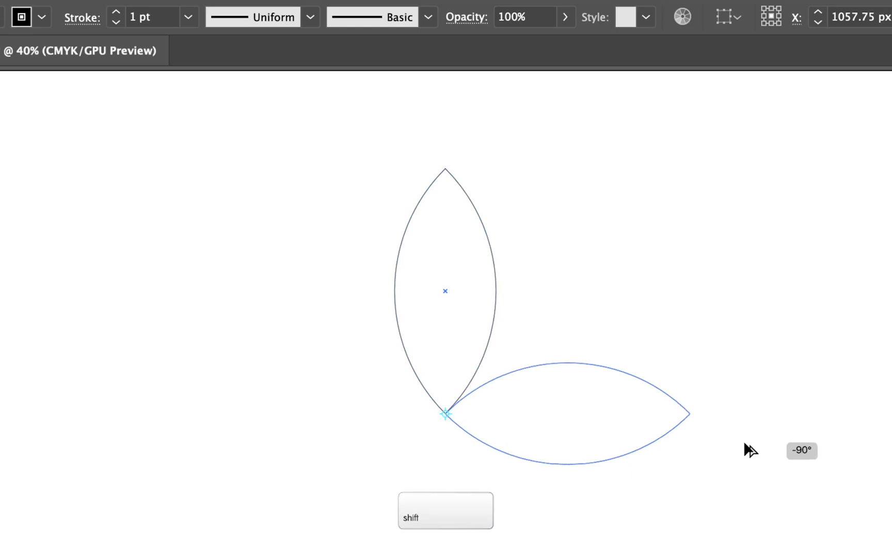
drag(751, 450, 890, 381)
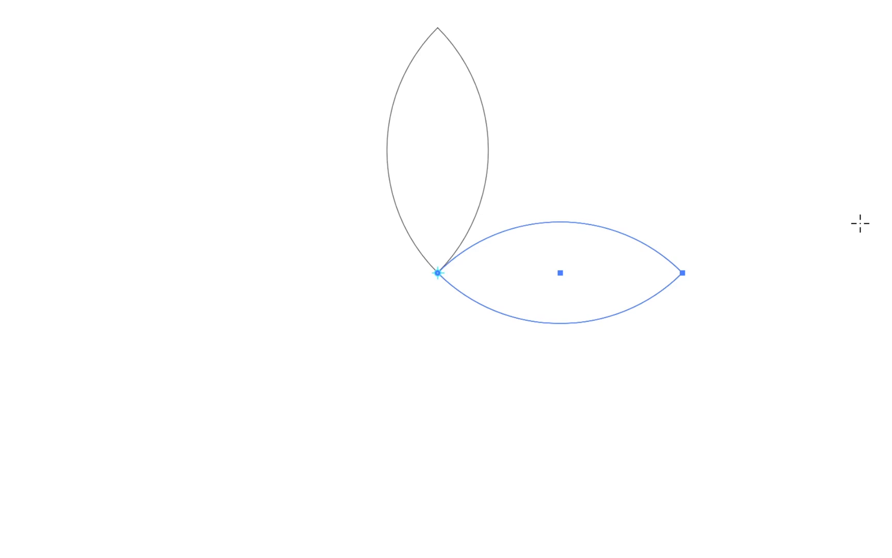
- Repeat the rotated copy around the same point until the flower has four petals
key(ctrl+d)
key(ctrl)
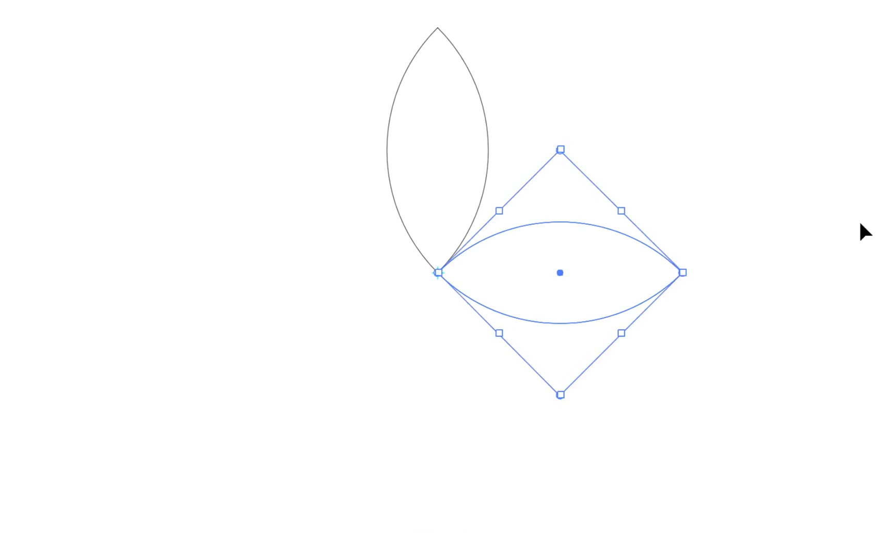
key(ctrl+d)
key(ctrl+d)
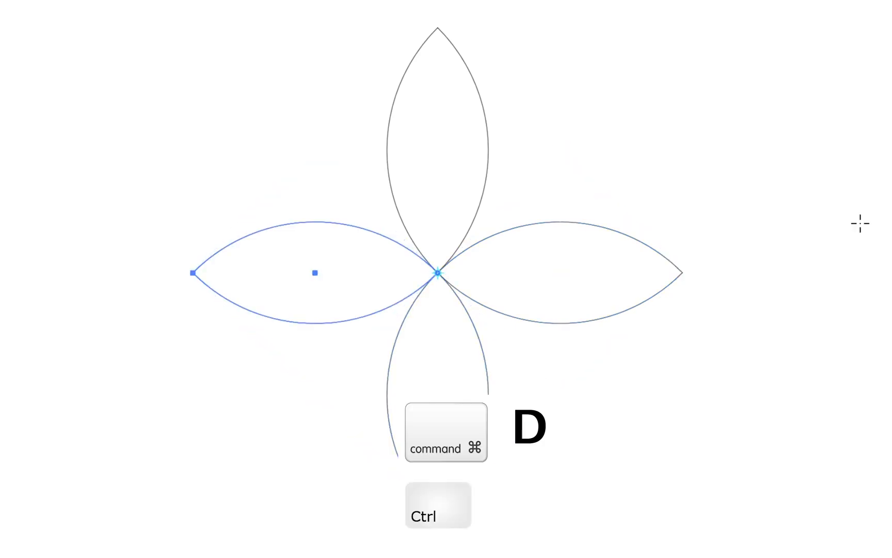
- Delete the three rotated petals, leaving only the original upright petal
drag(130, 258, 483, 394)
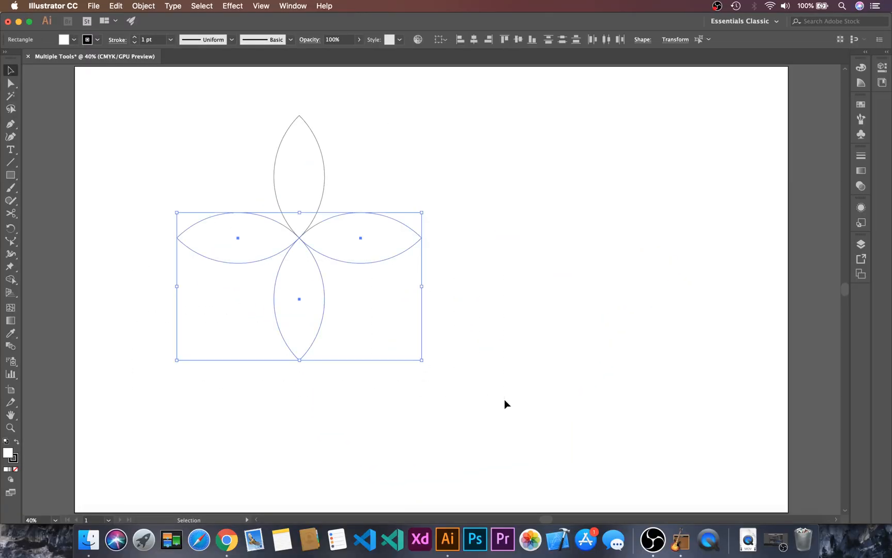
key(Delete)
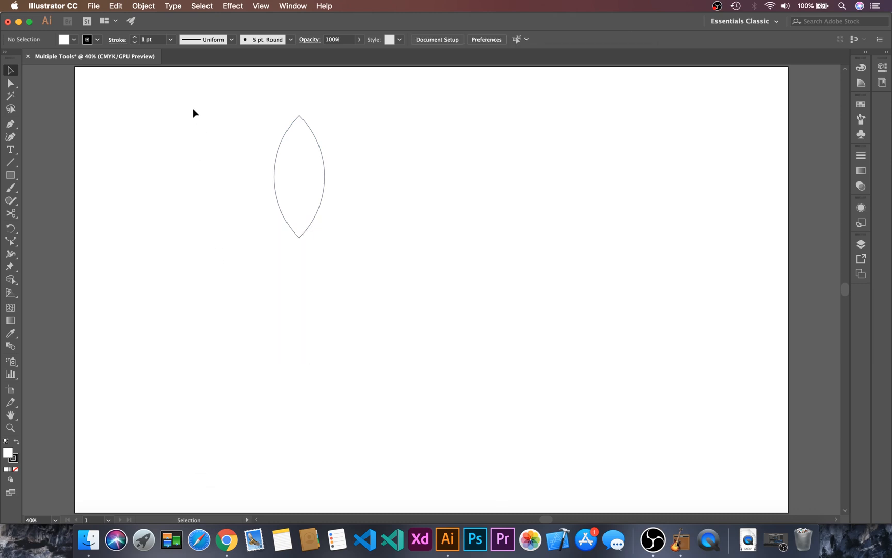
- Create a copy of the upright petal rotated by exactly 30° around its lower anchor point
drag(192, 110, 334, 305)
click(10, 228)
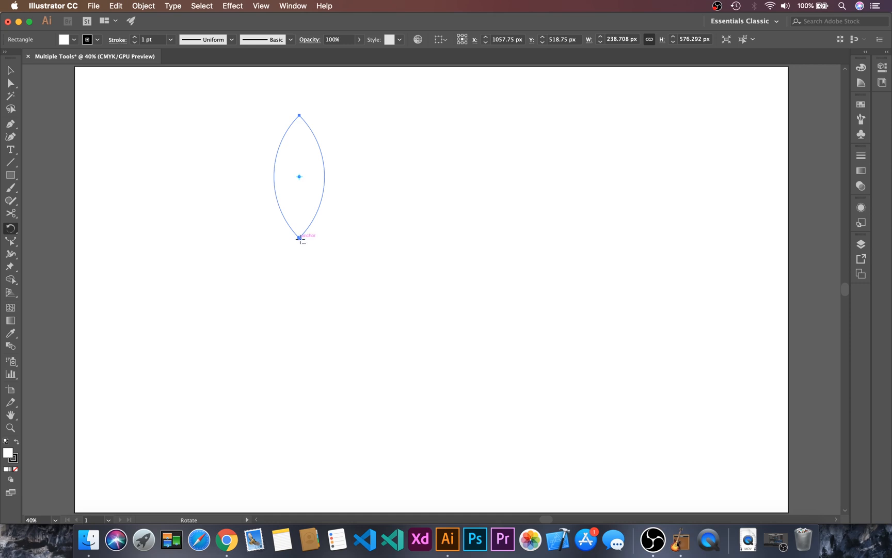
alt+click(299, 238)
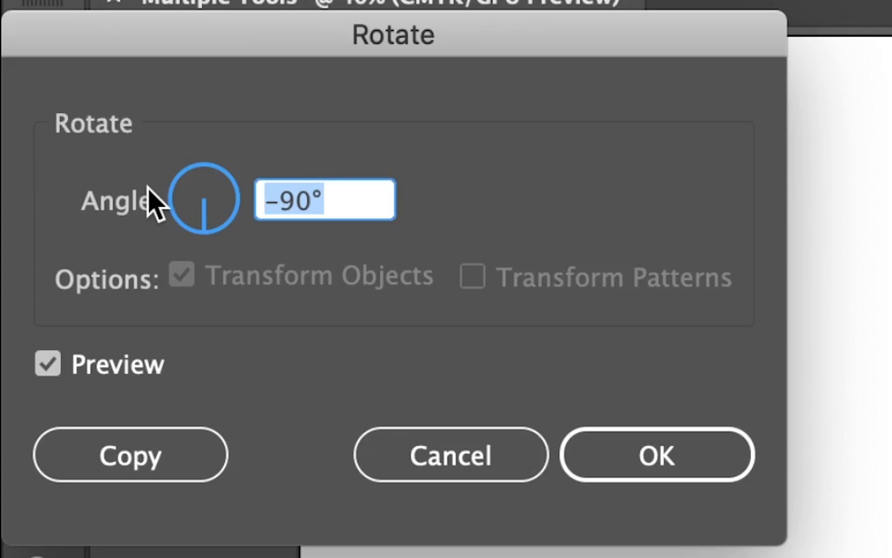
text(30)
click(200, 466)
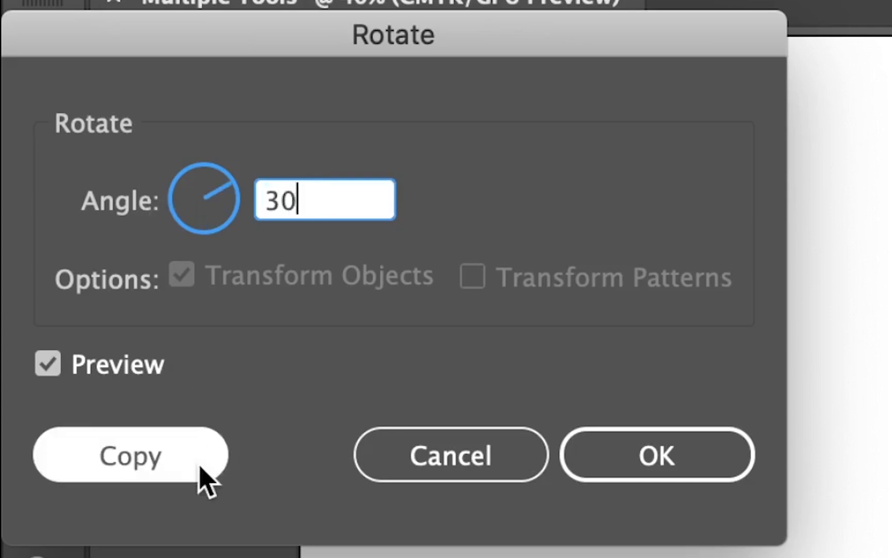
click(169, 470)
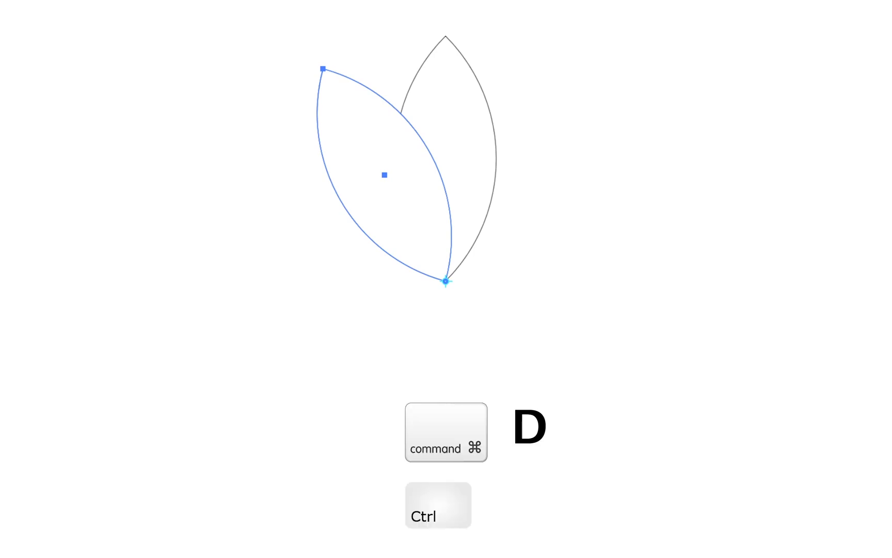
- Repeat the 30° rotated copy until twelve petals form a full circular flower
key(ctrl+d)
key(ctrl+d)
key(ctrl+d)
key(ctrl+d)
key(ctrl+d)
key(ctrl+d)
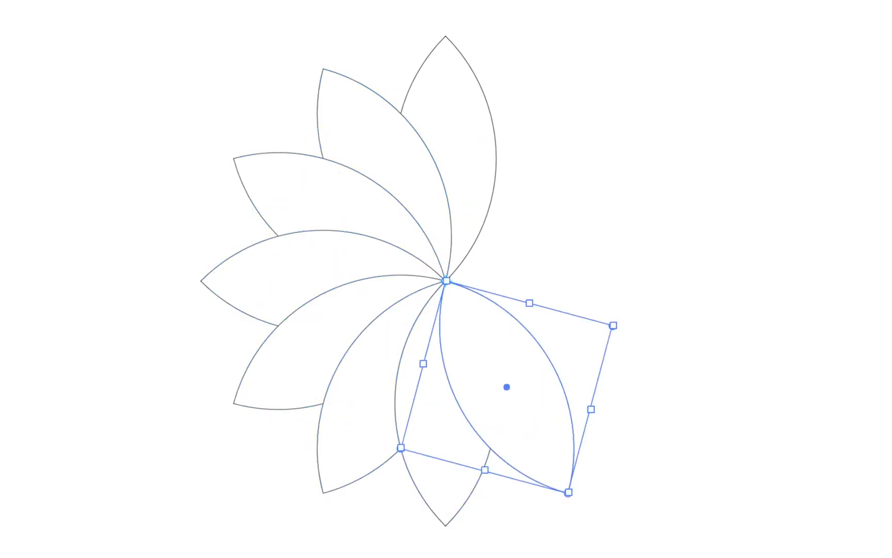
key(ctrl+d)
key(ctrl+d)
key(ctrl+d)
key(ctrl+shift+b)
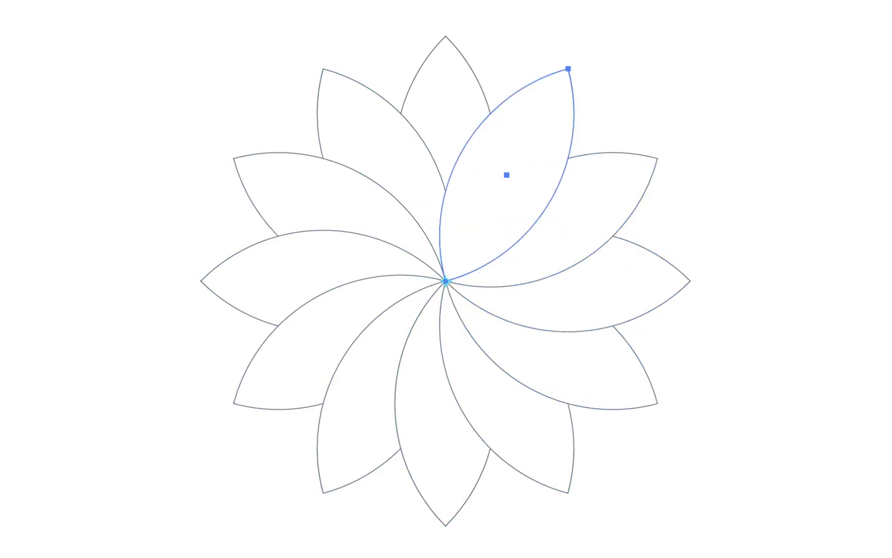
key(ctrl+shift+b)
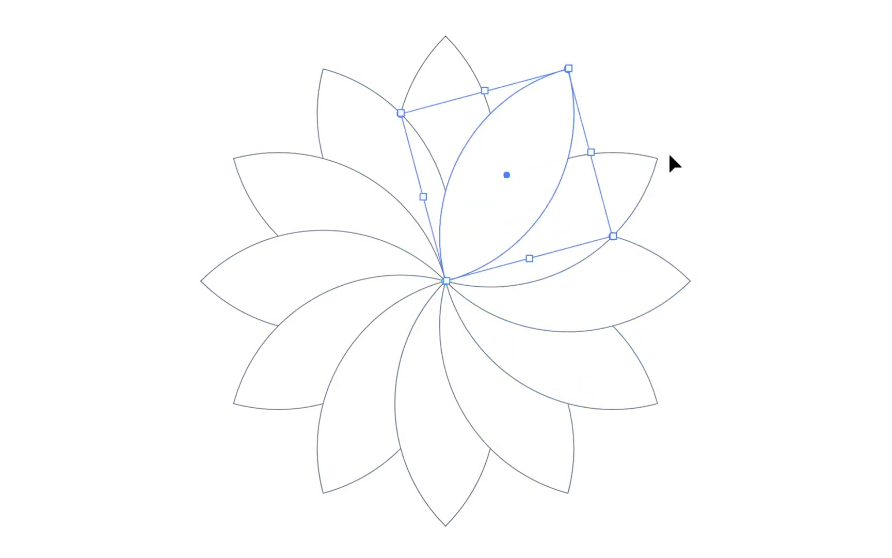
- Select all petals of the flower and delete them to clear the artboard
click(860, 67)
drag(155, 60, 676, 507)
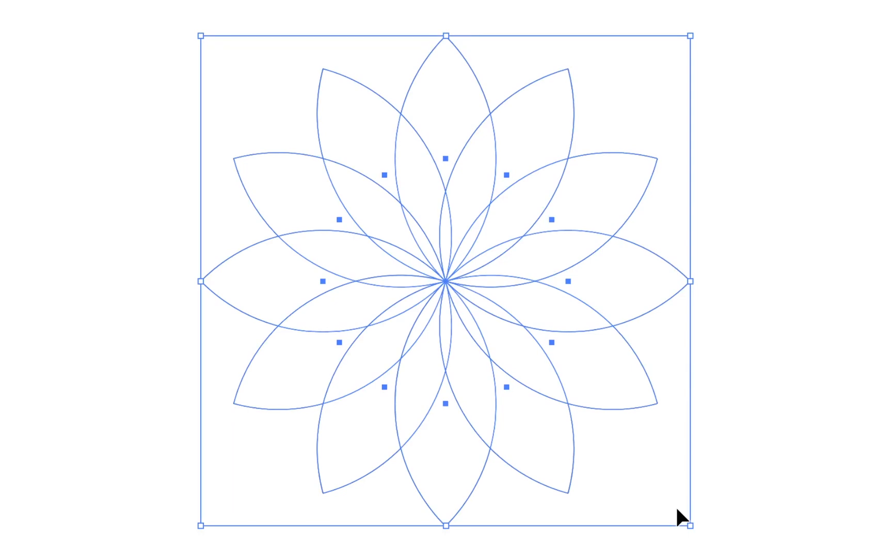
key(Delete)
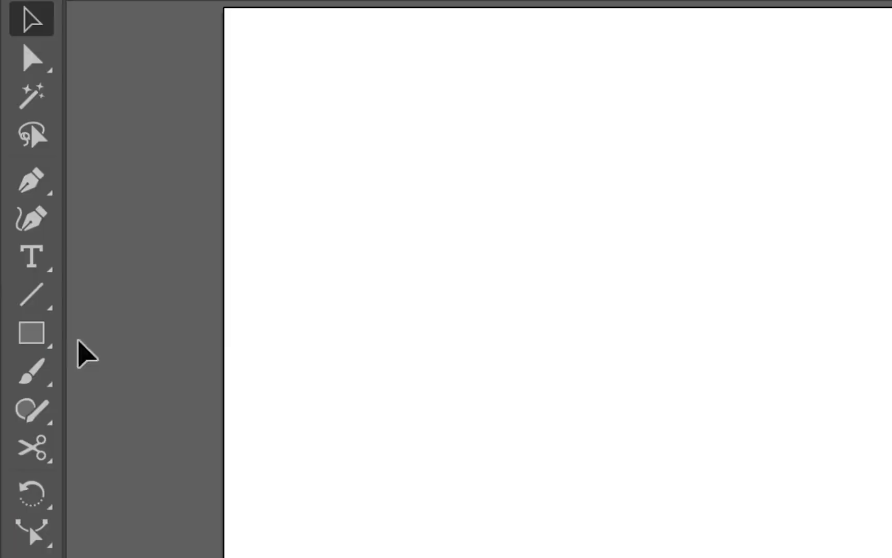
- Draw a square of about 517.5 px in the upper part of the artboard with the Rectangle tool
click(8, 173)
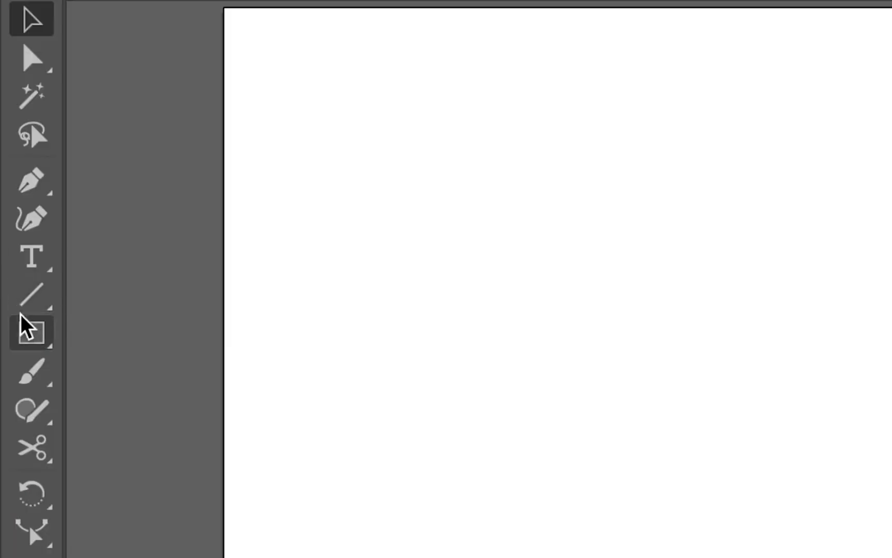
mouse_move(255, 118)
mouse_down()
mouse_move(415, 240)
mouse_move(365, 217)
mouse_up()
key(shift+v)
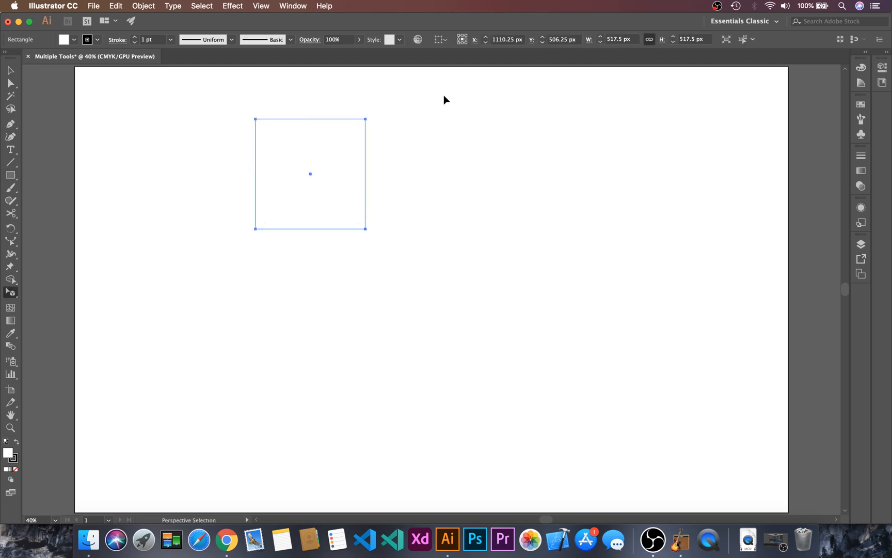
key(v)
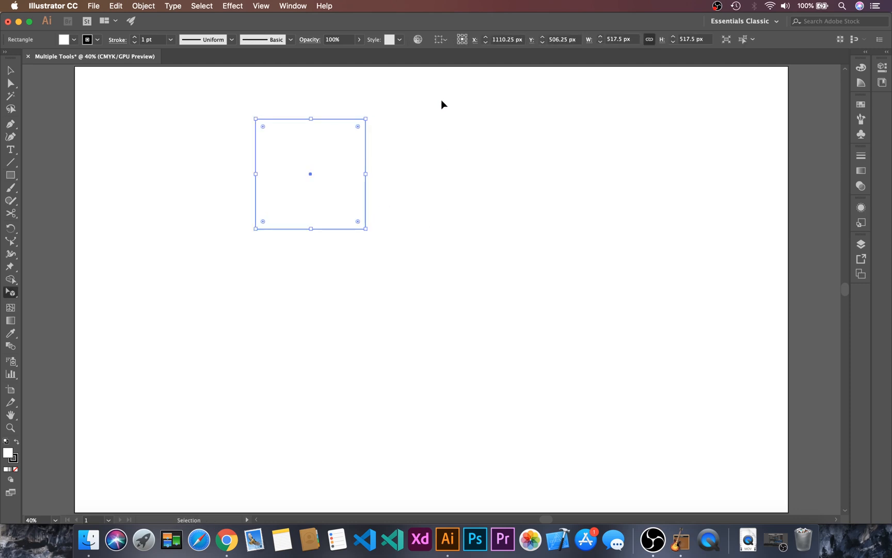
- Show the rulers and place a vertical guide to the right of the square at about 1580 px
key(super+r)
drag(446, 69, 411, 335)
key(alt)
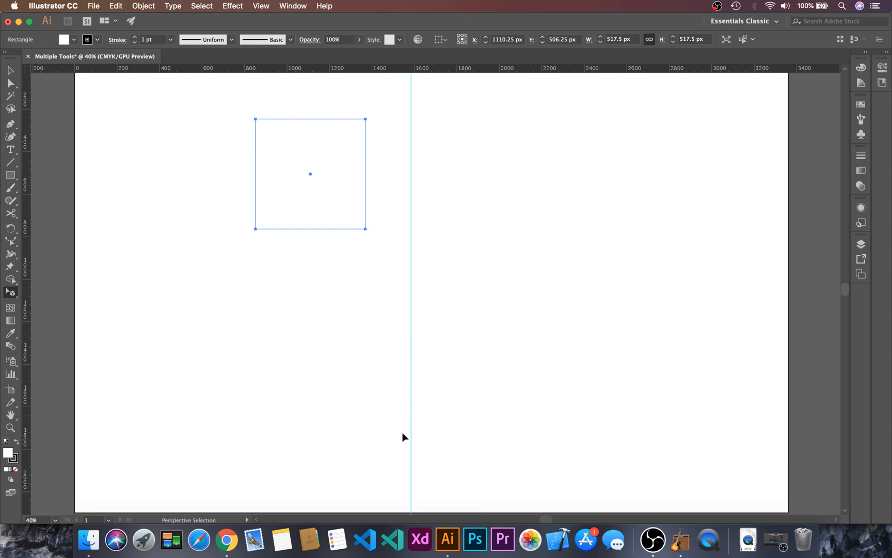
key(v)
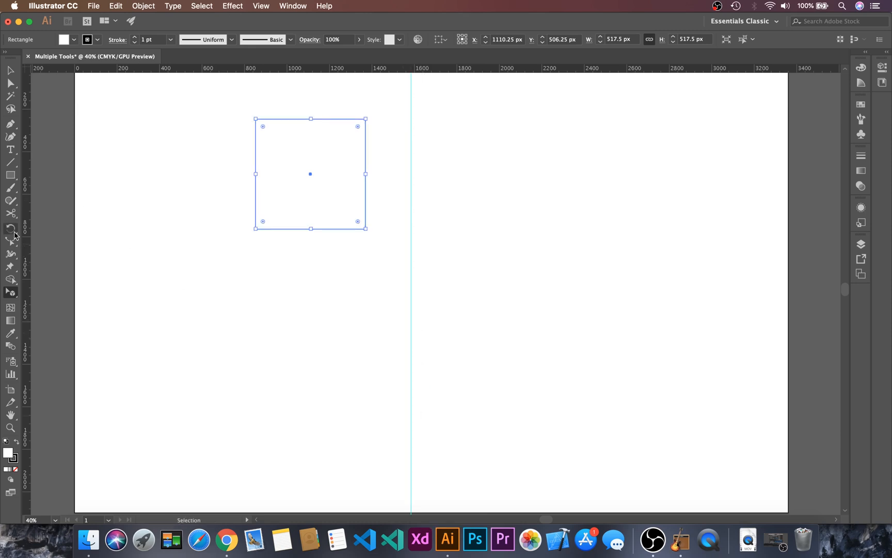
- Reflect a copy of the square across the guide with the Reflect tool, using the Vertical axis
click(12, 229)
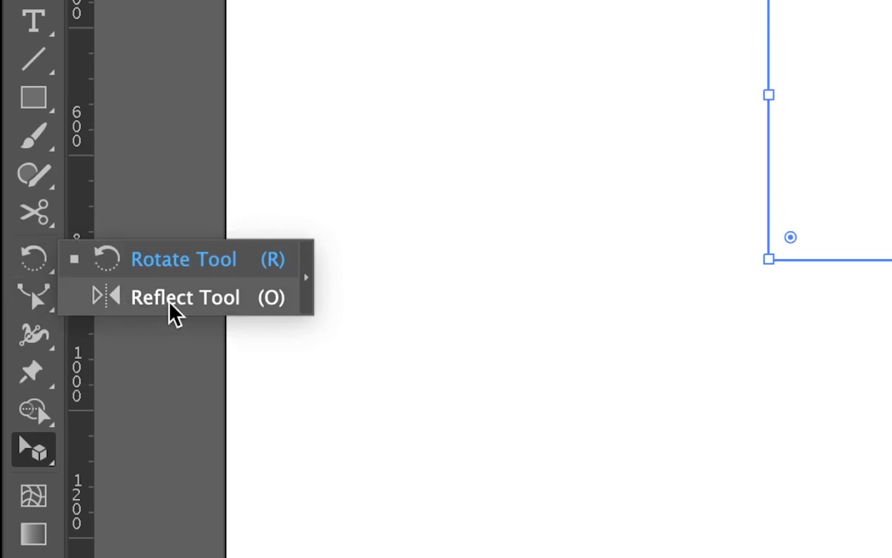
key(o)
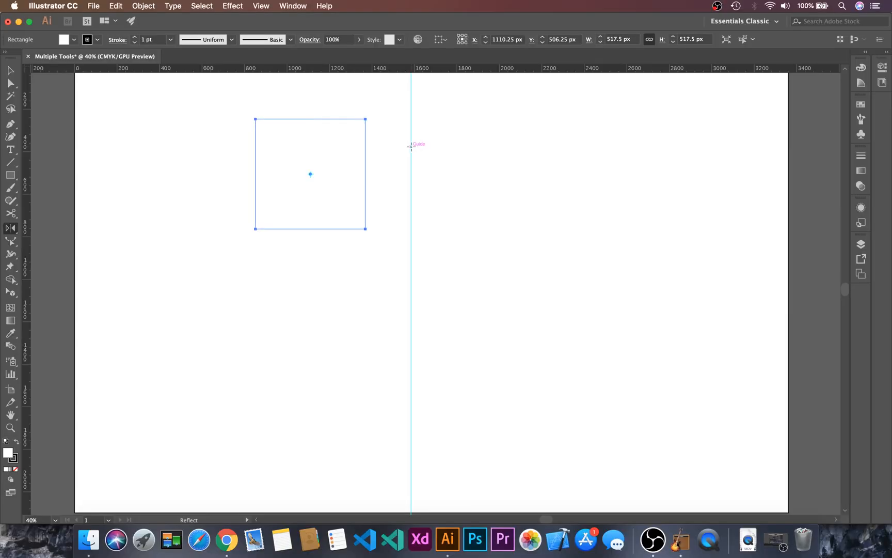
key(alt)
alt+click(410, 146)
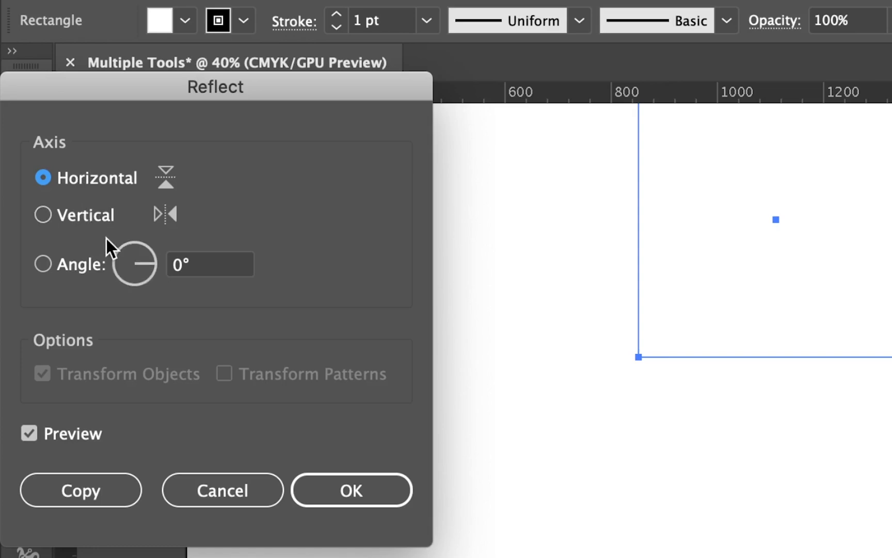
click(85, 213)
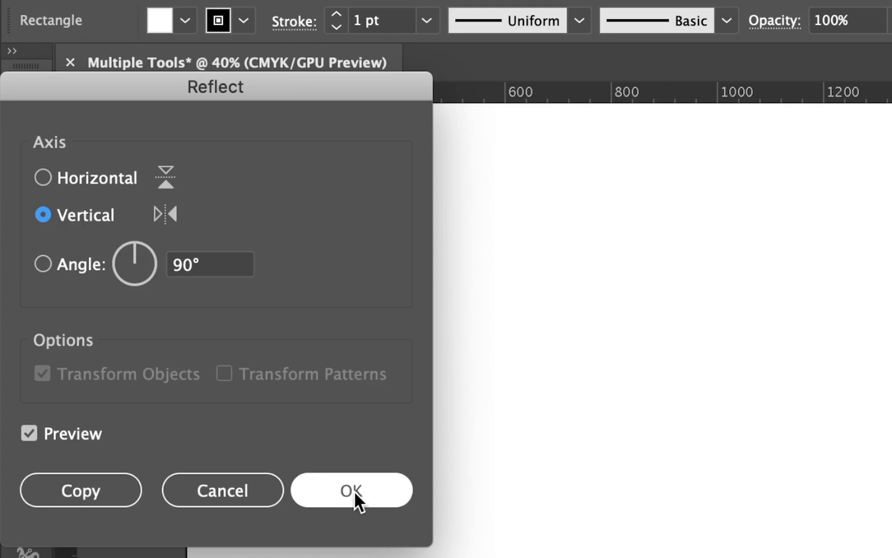
click(97, 501)
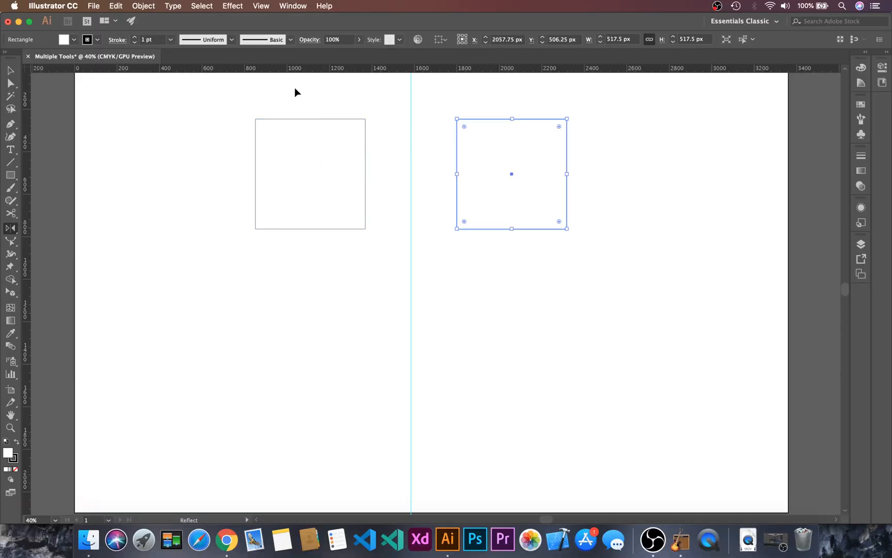
- Reflect a copy of both squares over the Horizontal axis, from a point on the guide just below them
key(v)
click(263, 95)
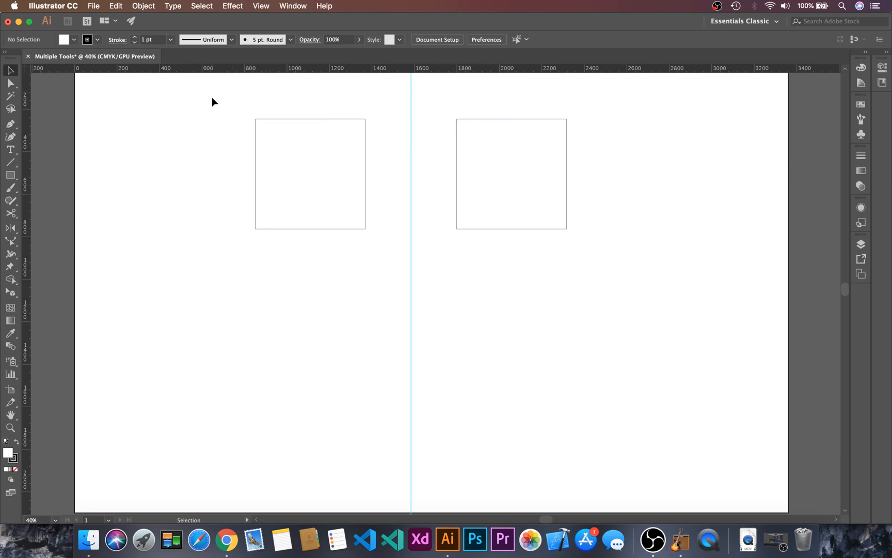
drag(212, 97, 640, 253)
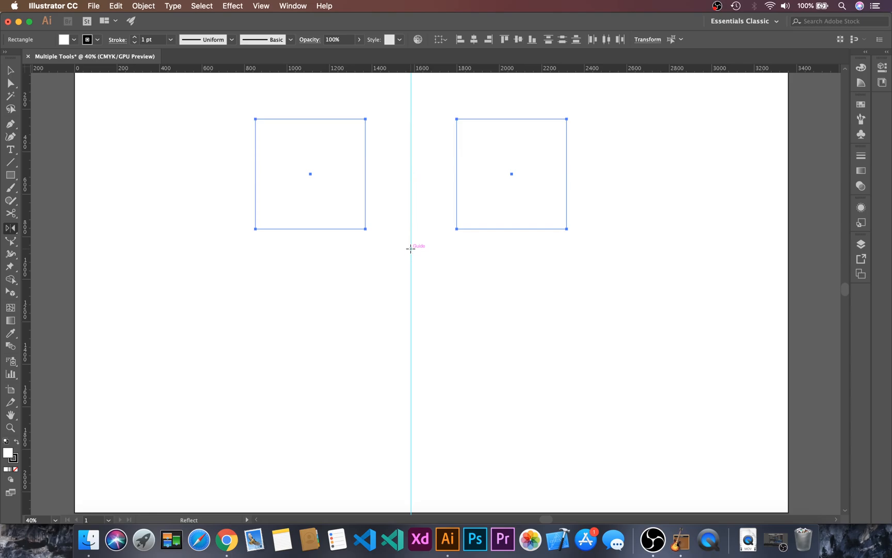
alt+click(411, 248)
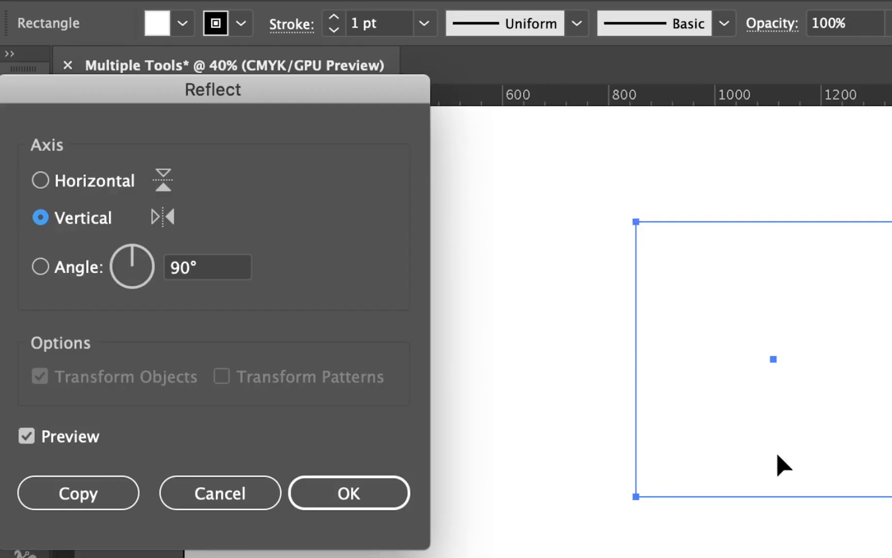
click(74, 181)
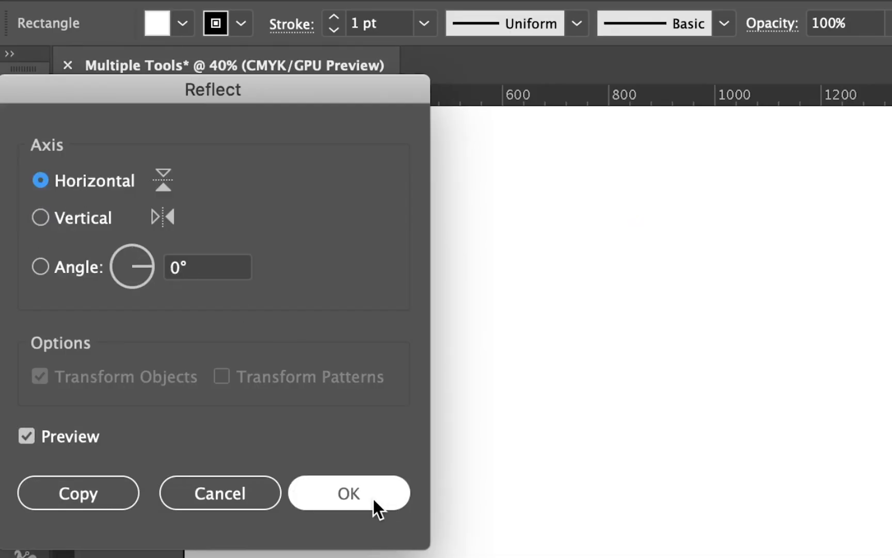
click(135, 504)
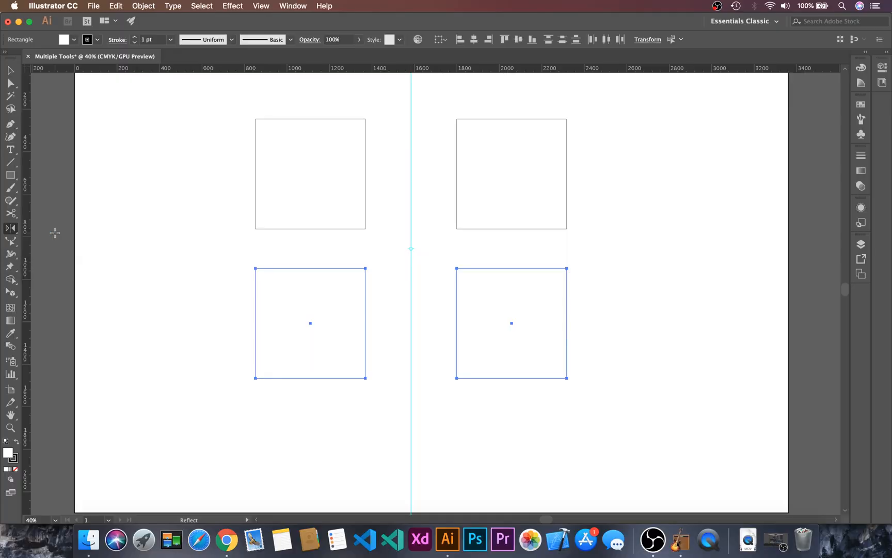
- Select all four squares around the guide and delete them
key(v)
click(163, 256)
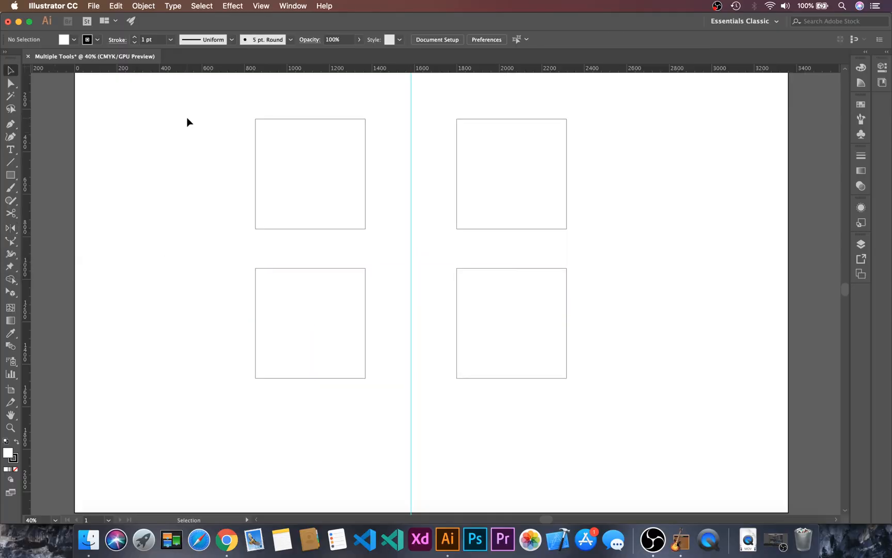
drag(187, 122, 554, 383)
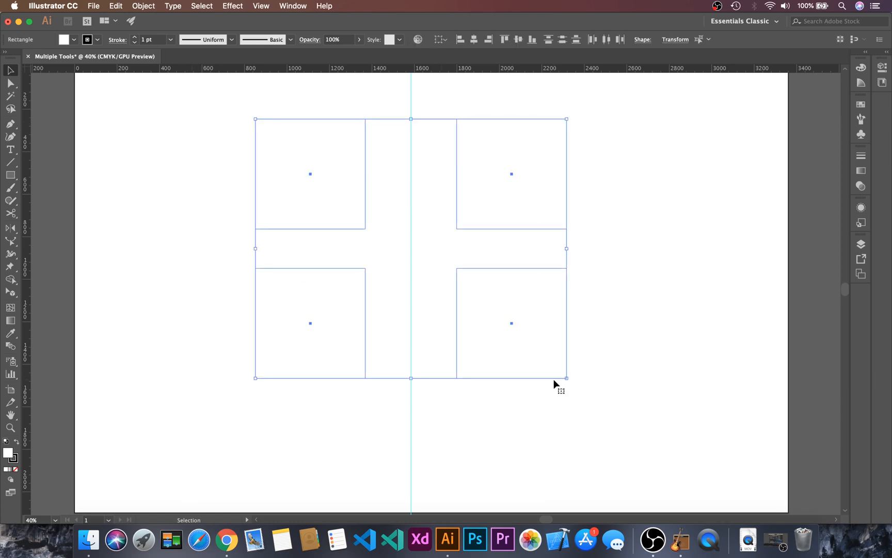
key(Delete)
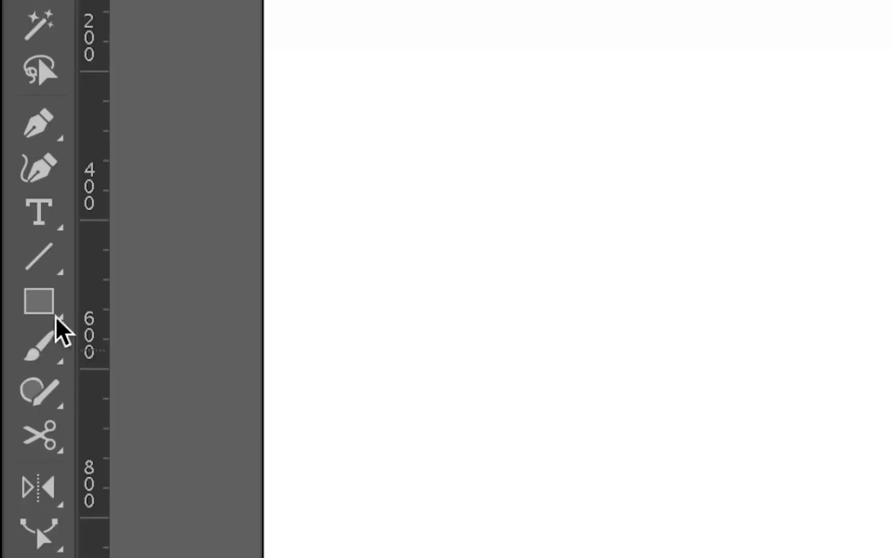
- Draw a rectangle about 1655 by 875 px across the guide and shear it rightward from its lower-left corner to about 2271 px overall width
click(54, 314)
drag(241, 155, 594, 340)
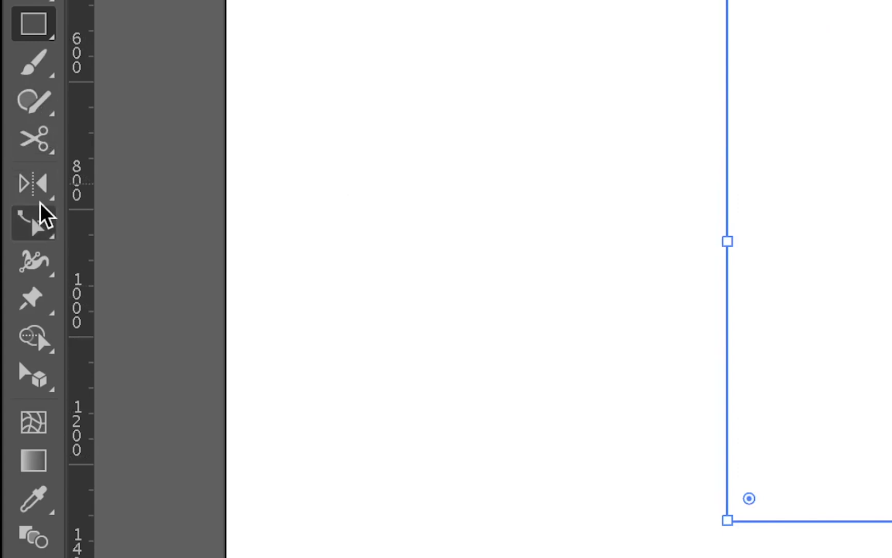
click(12, 242)
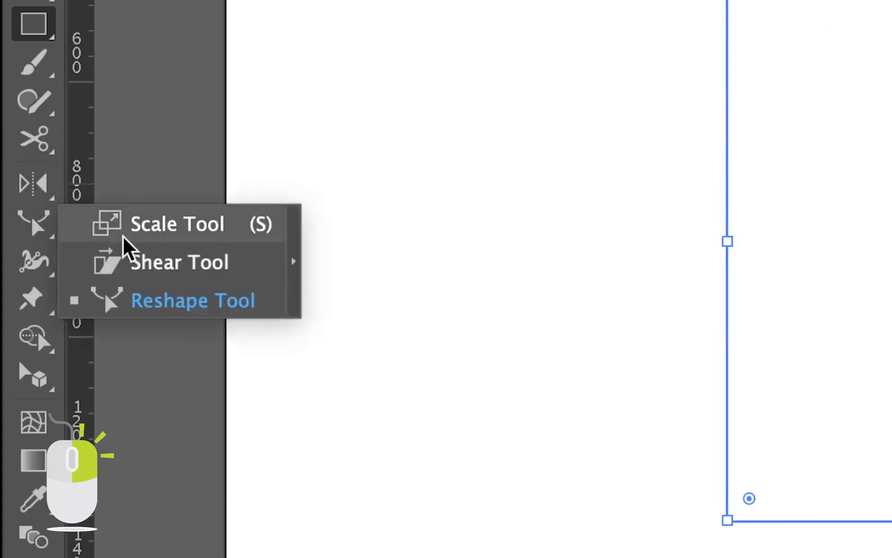
click(161, 262)
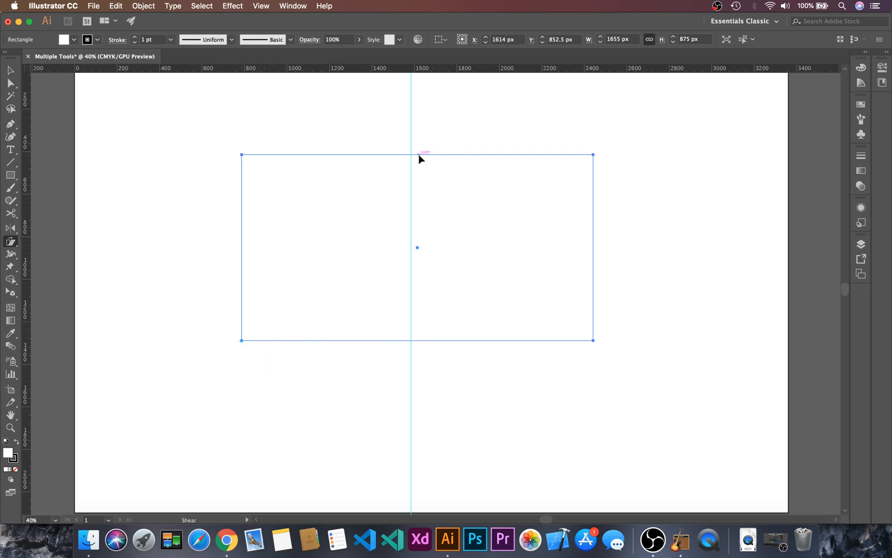
drag(420, 156, 241, 341)
drag(383, 154, 491, 153)
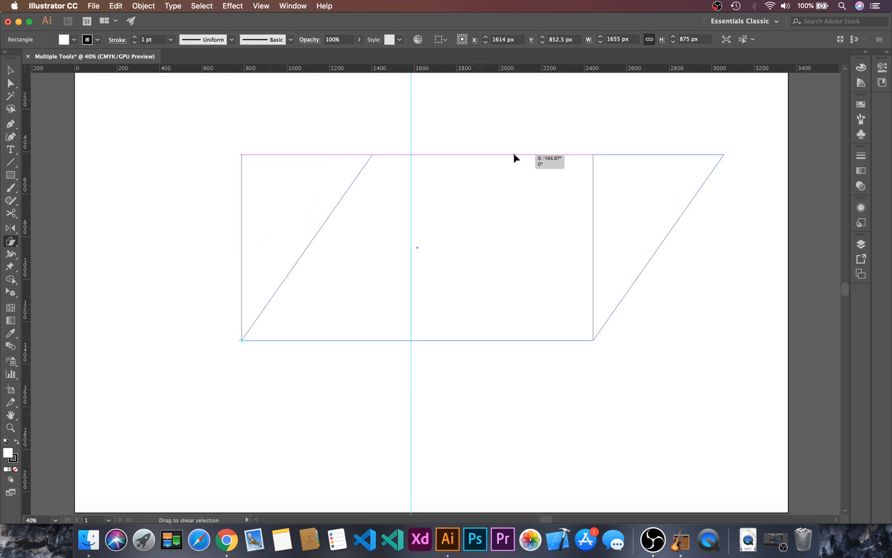
drag(514, 157, 514, 157)
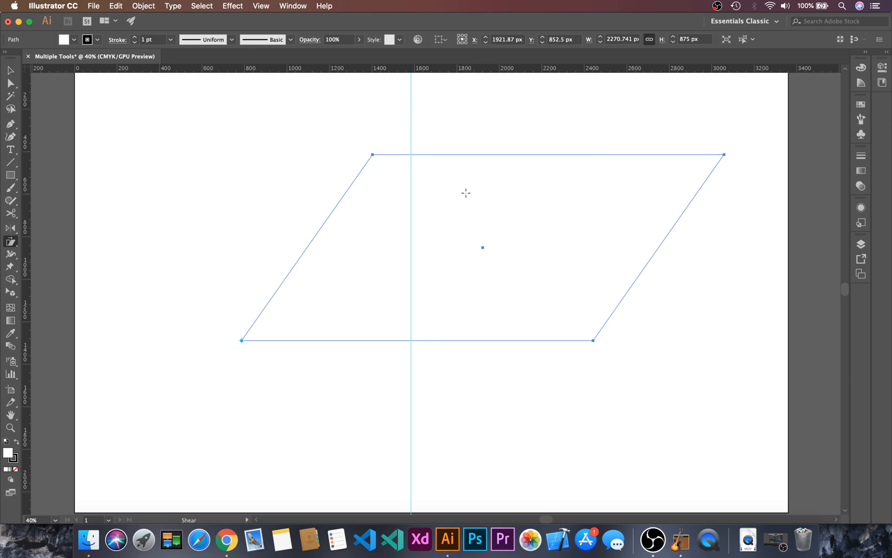
- Select the sheared parallelogram and delete it from the artboard
key(v)
click(189, 123)
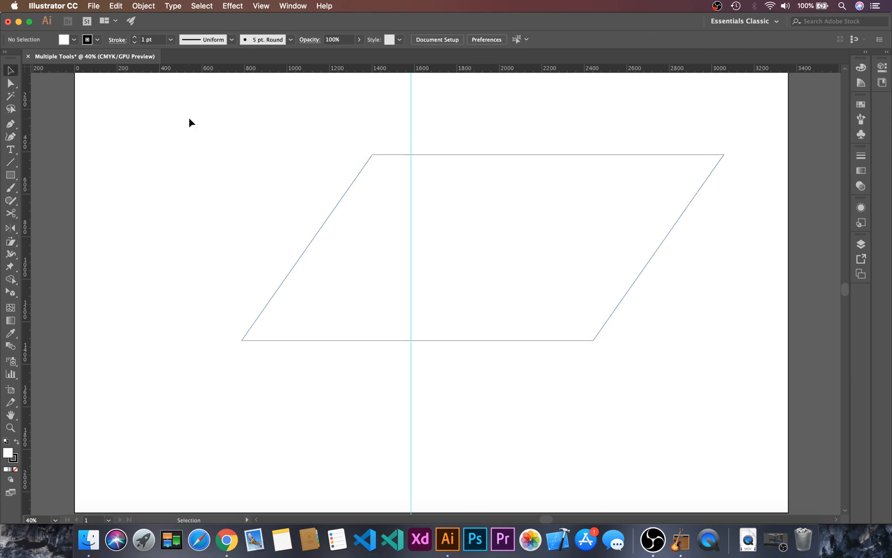
drag(189, 123, 717, 388)
key(Delete)
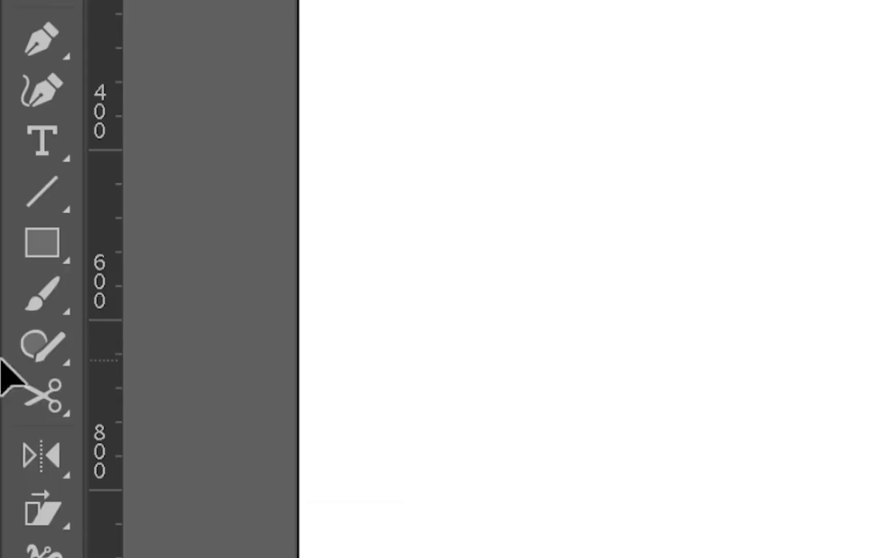
- Draw a square of about 397.5 px to the left of the guide with the Rectangle tool
click(42, 245)
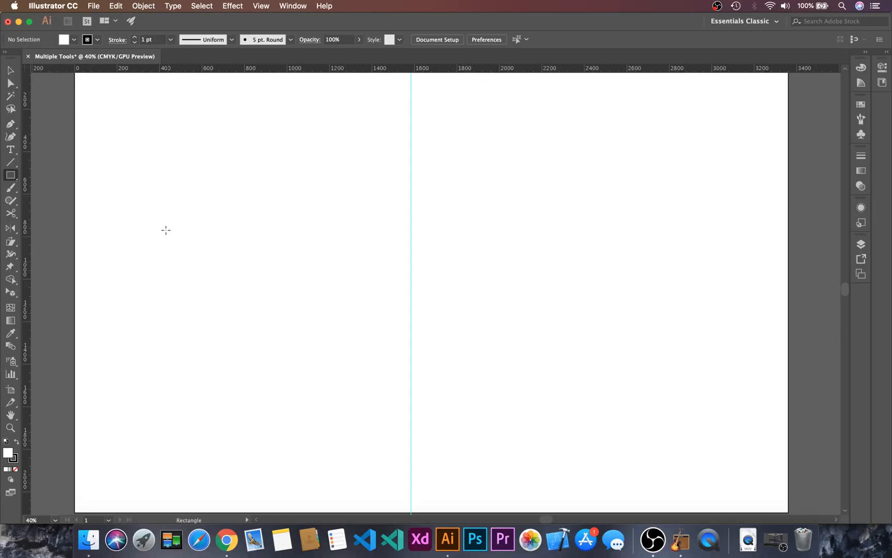
drag(165, 228, 242, 314)
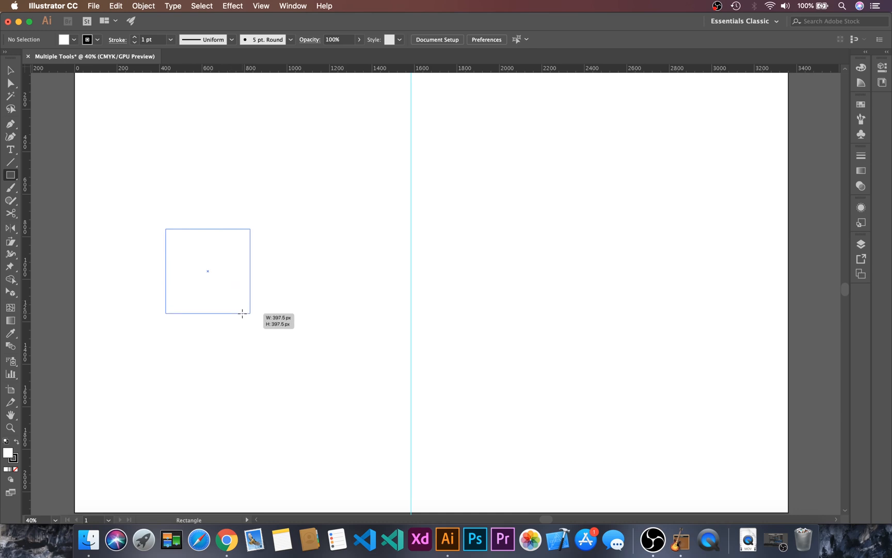
key(shift)
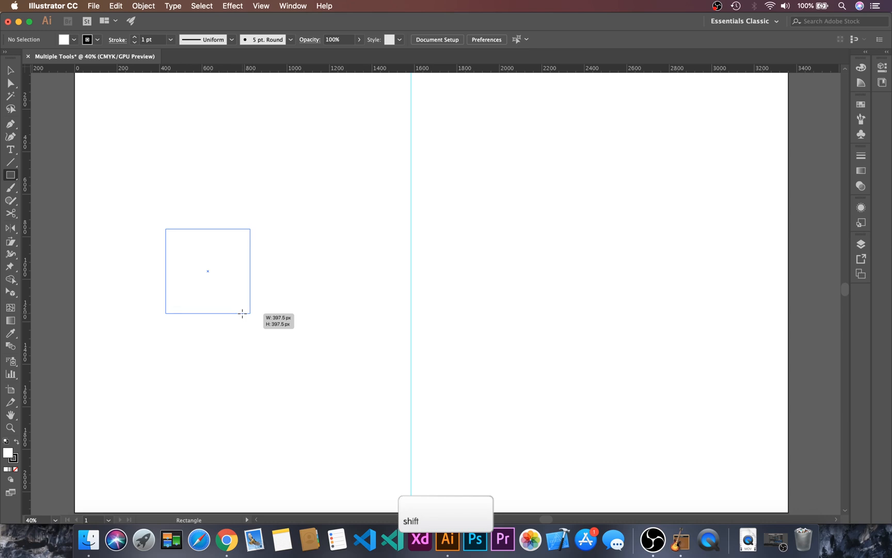
drag(242, 314, 243, 313)
- Draw a hexagon about 701 by 607 px to the right of the square with the Polygon tool
click(14, 177)
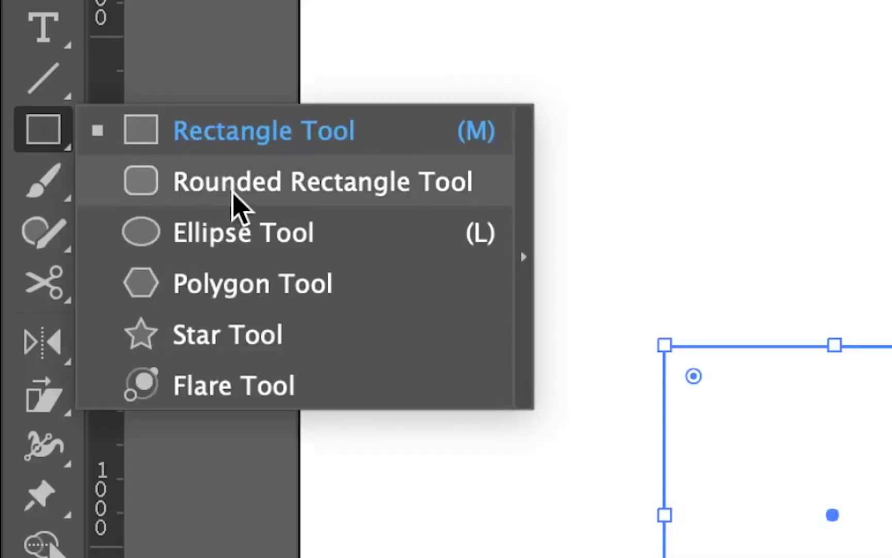
click(259, 289)
drag(379, 261, 428, 315)
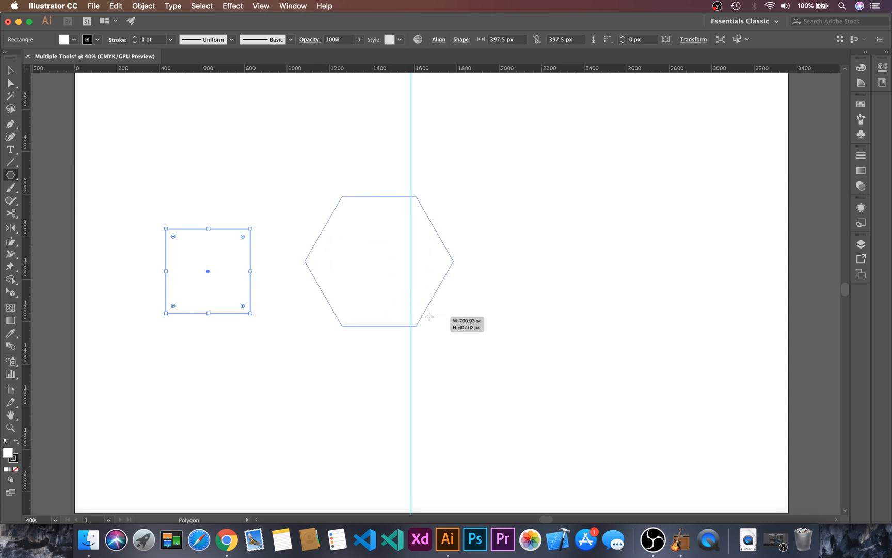
- Try scaling the square freely about its center to about 492.5 by 1587.5 px with the Scale tool, and undo the scaling
key(v)
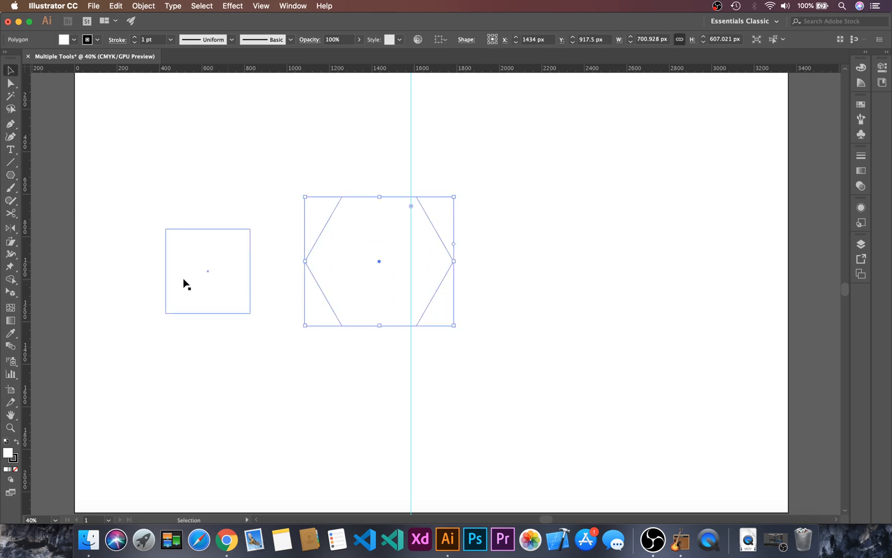
click(152, 191)
click(171, 234)
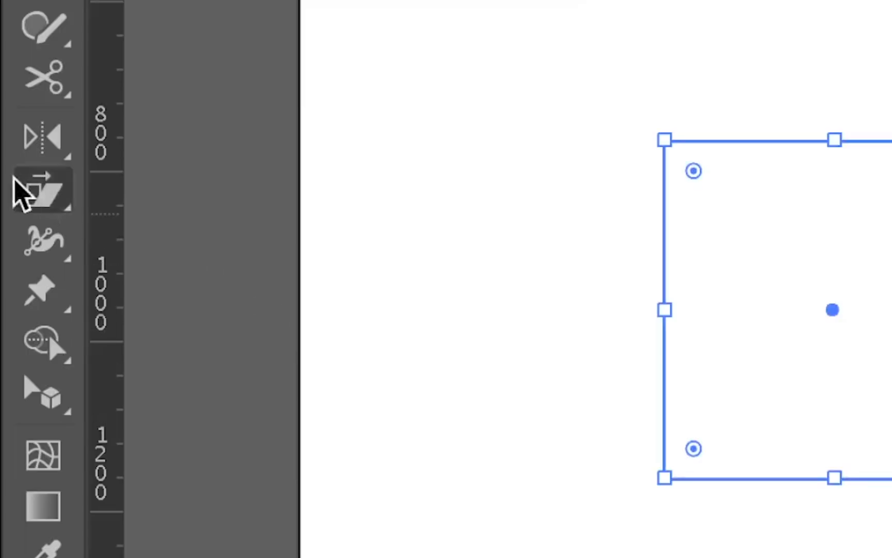
click(7, 243)
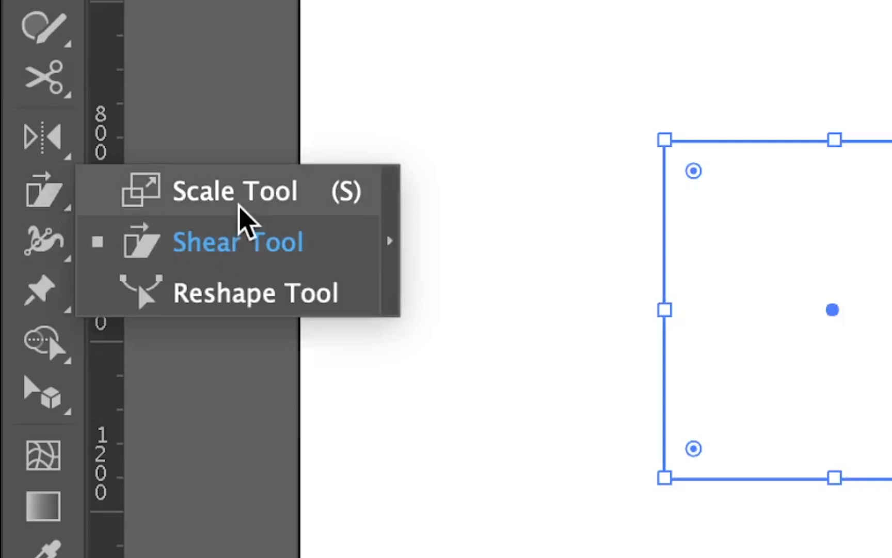
click(316, 201)
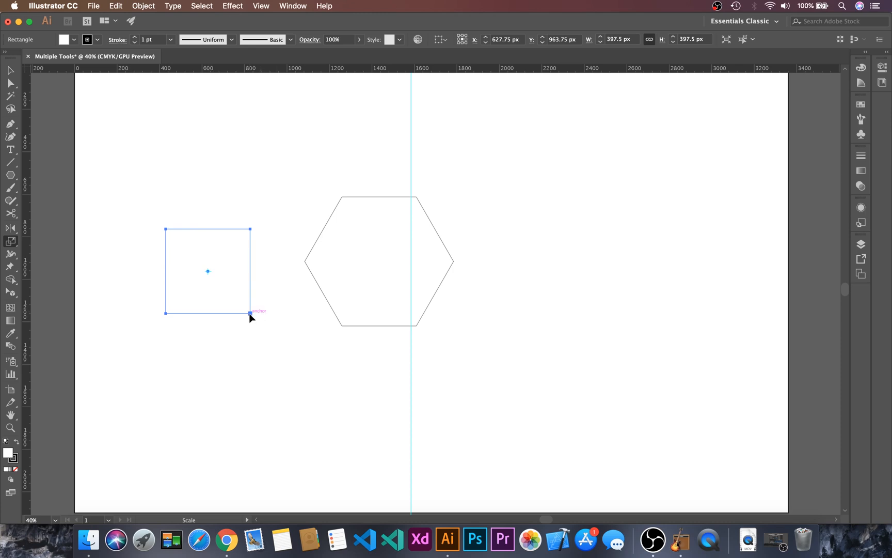
drag(249, 312, 273, 354)
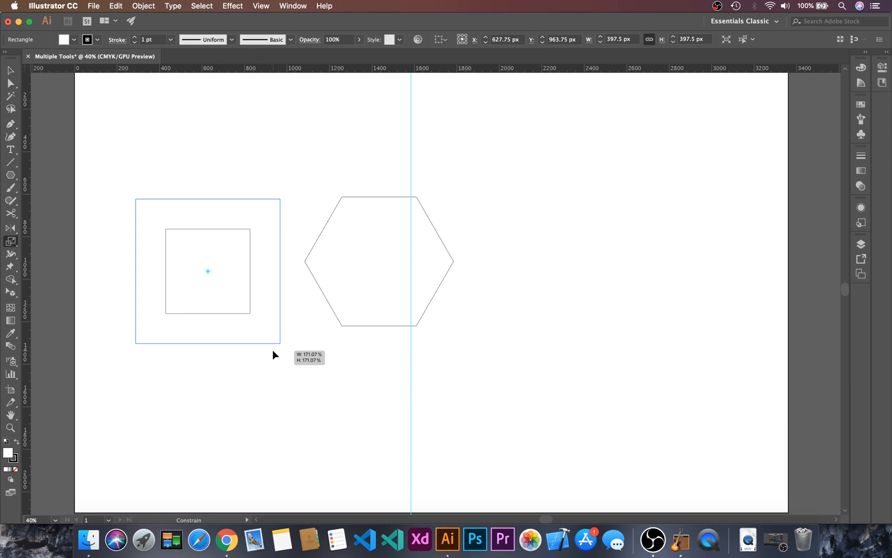
drag(273, 354, 292, 374)
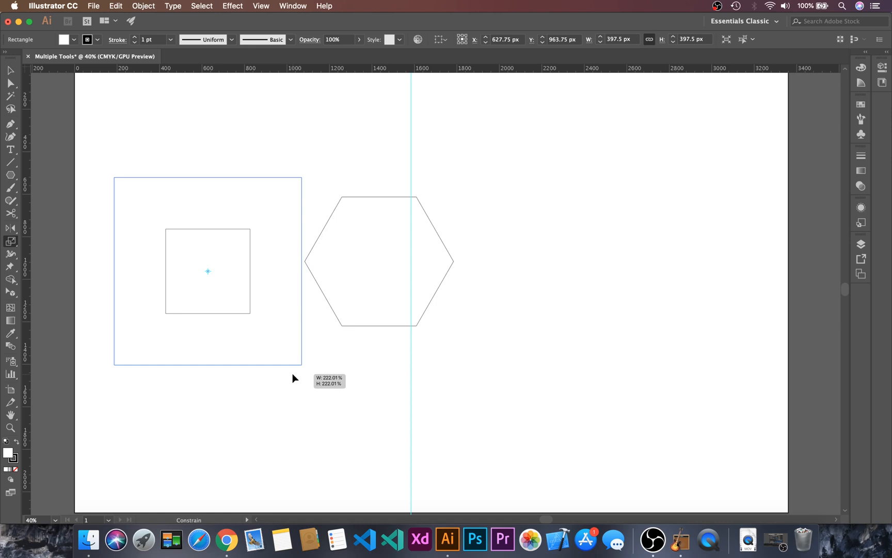
drag(292, 374, 261, 443)
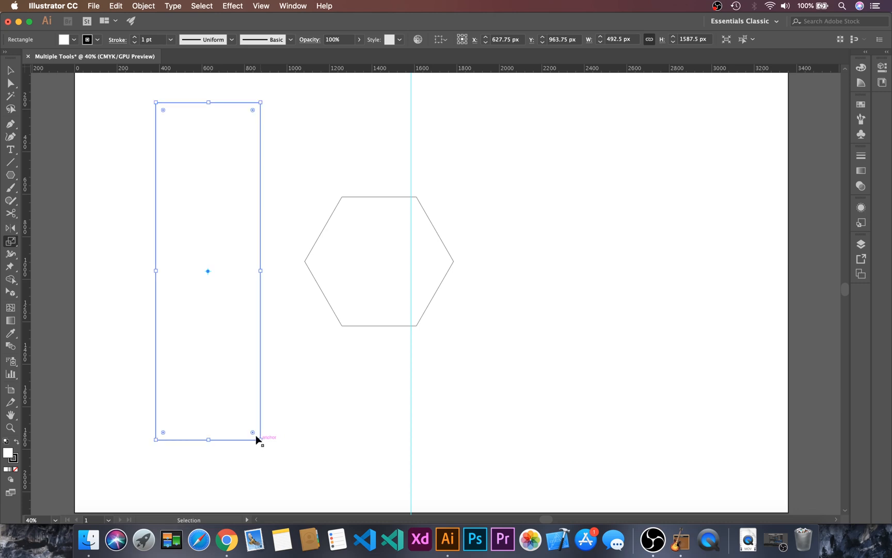
key(super+z)
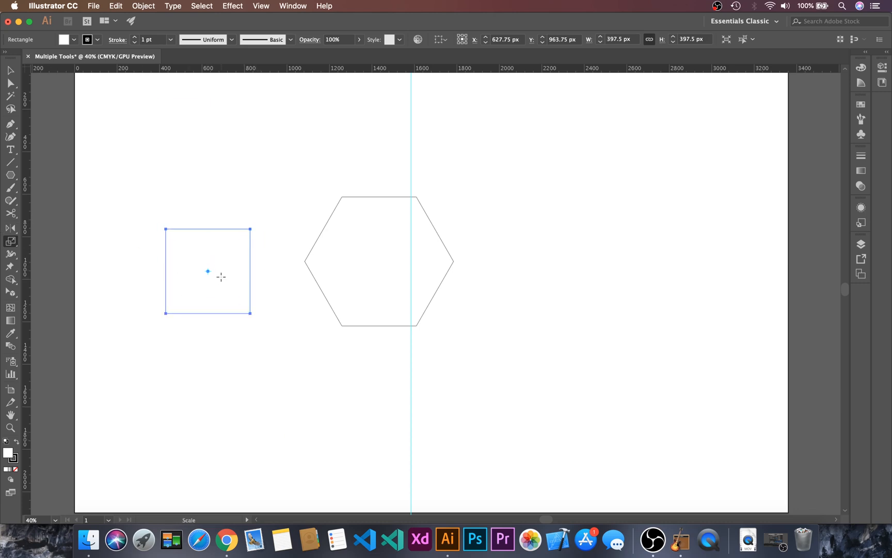
- Scale the square uniformly to 150% about its center using exact Scale options
key(alt)
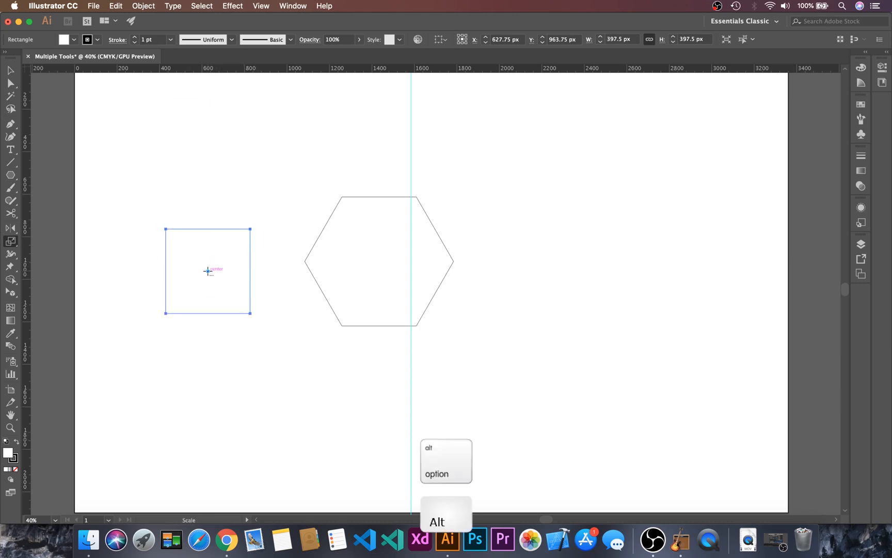
alt+click(208, 271)
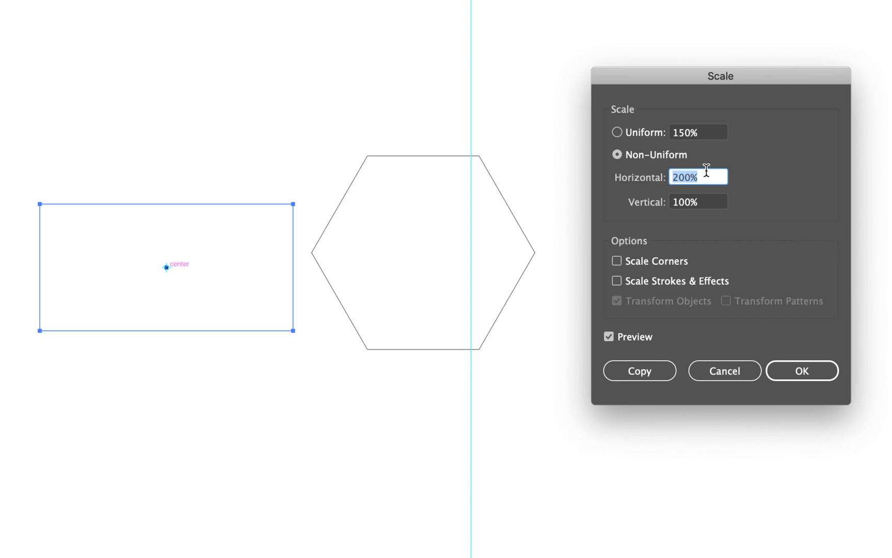
click(631, 134)
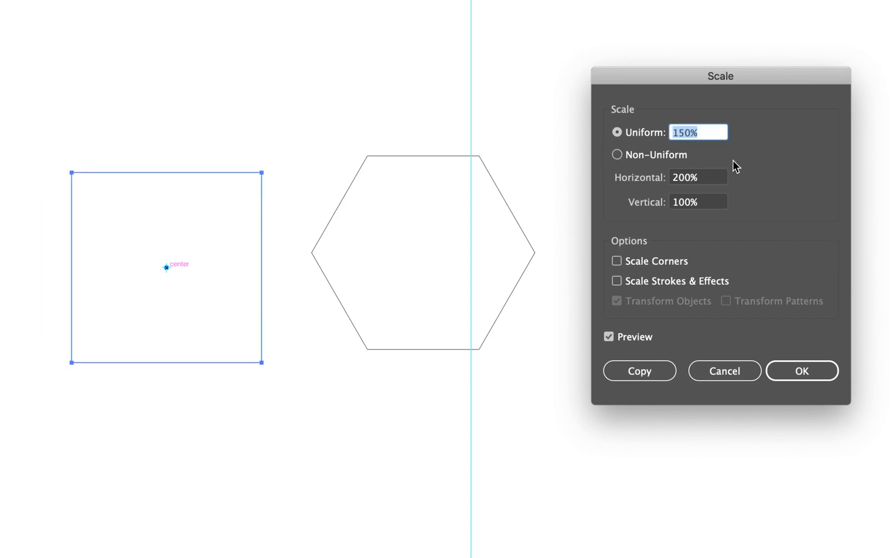
click(798, 372)
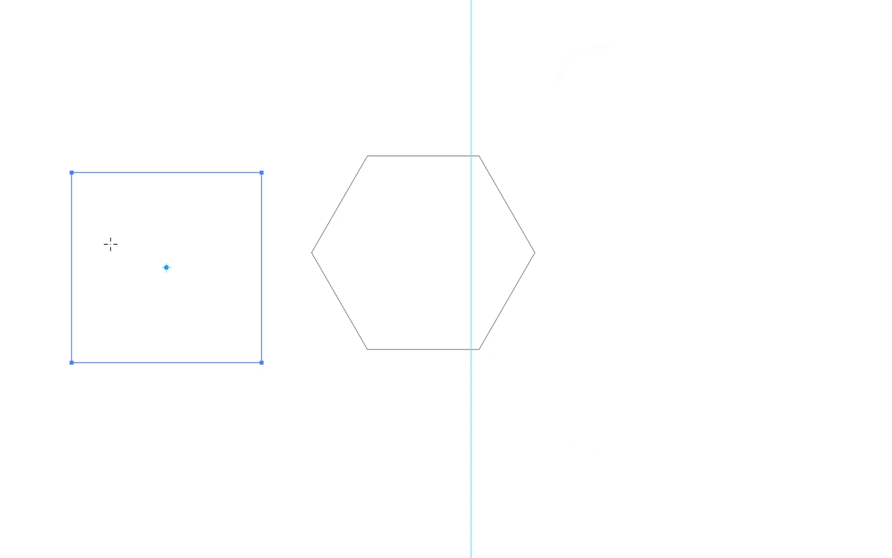
- Scale the square non-uniformly about its center, with 200% horizontal and 100% vertical, and deselect it
alt+click(166, 267)
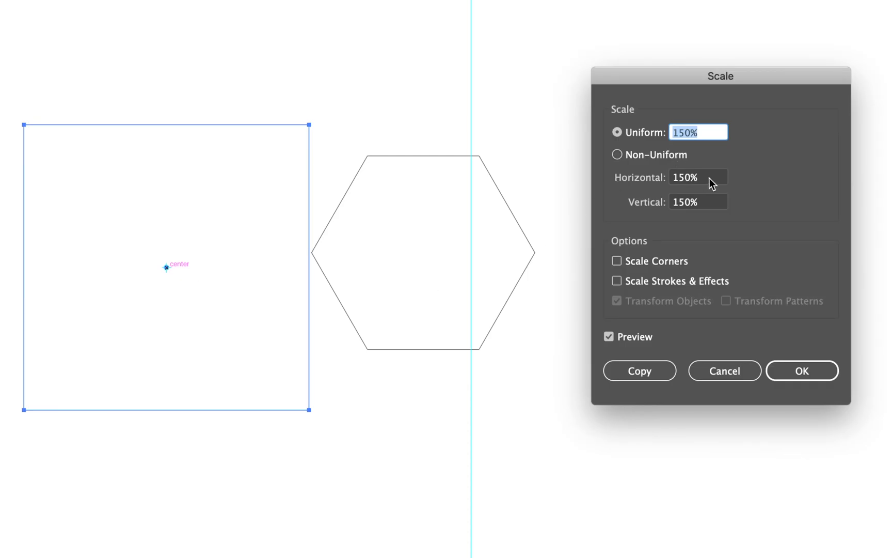
click(710, 179)
text(200)
key(Tab)
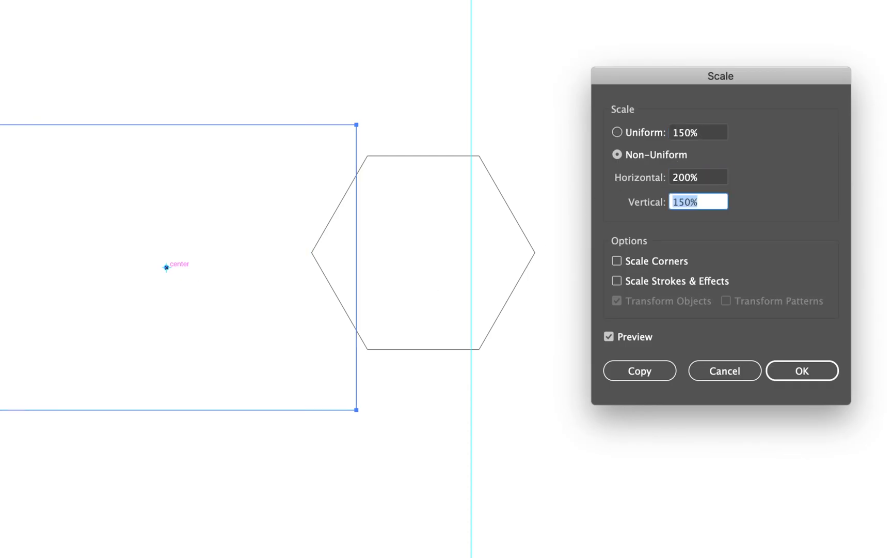
text(100)
click(802, 371)
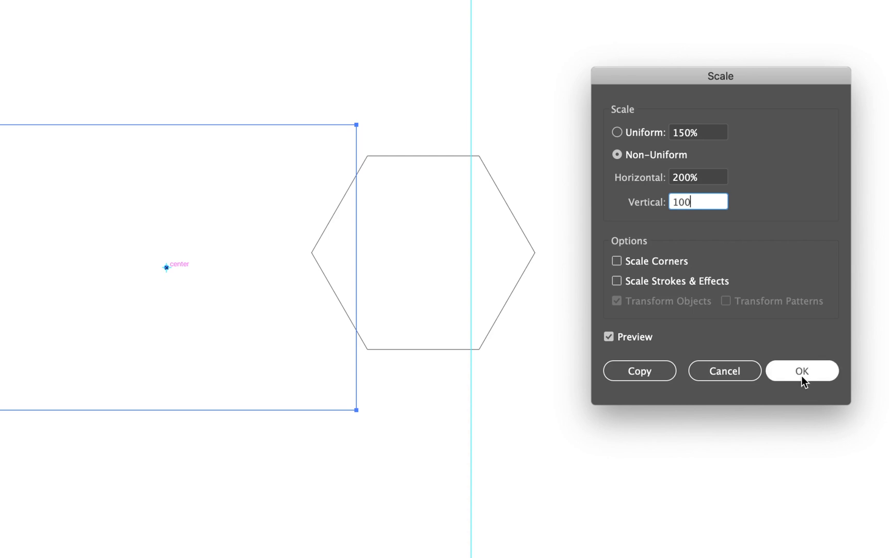
click(583, 274)
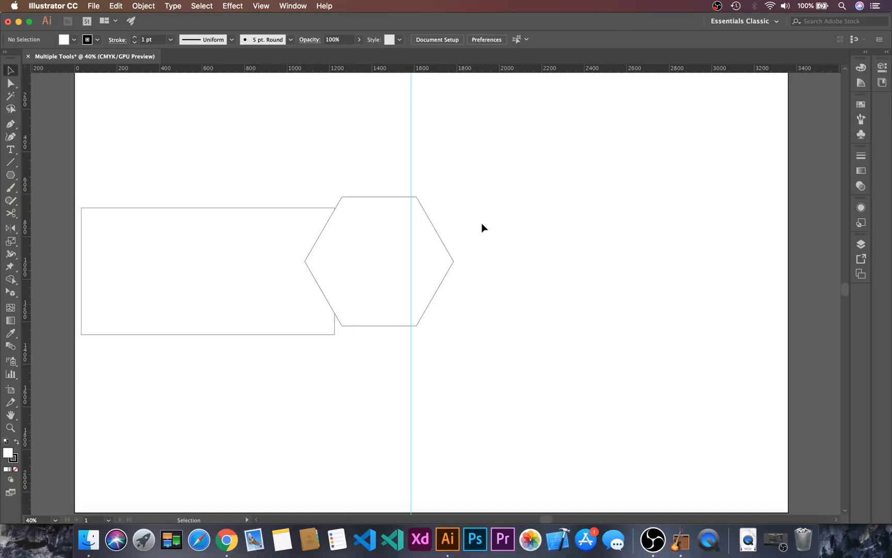
- Move the hexagon horizontally to the right side of the guide, centered at about X 2167 px
drag(481, 223, 438, 280)
drag(445, 245, 598, 252)
click(420, 156)
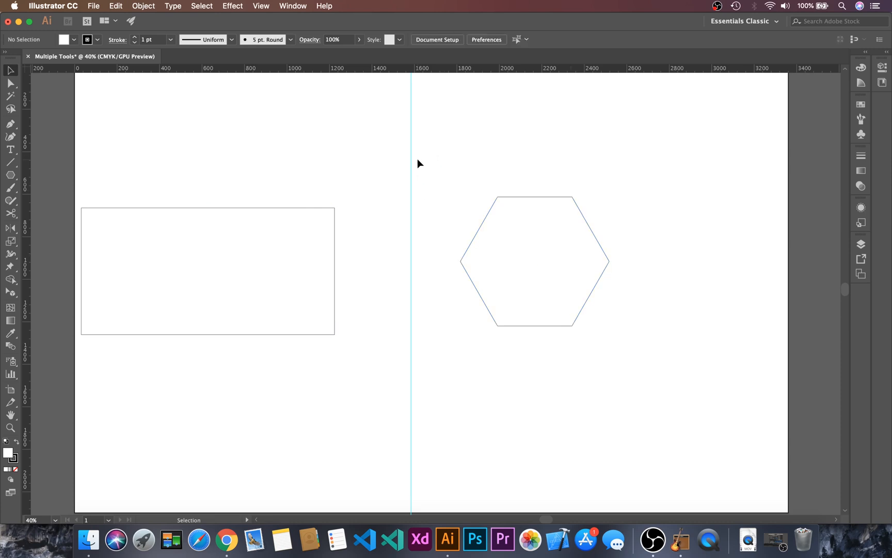
- Scale the hexagon freely with the Scale tool, using its lower-left vertex as the reference point, to make it wider and taller
drag(418, 160, 613, 362)
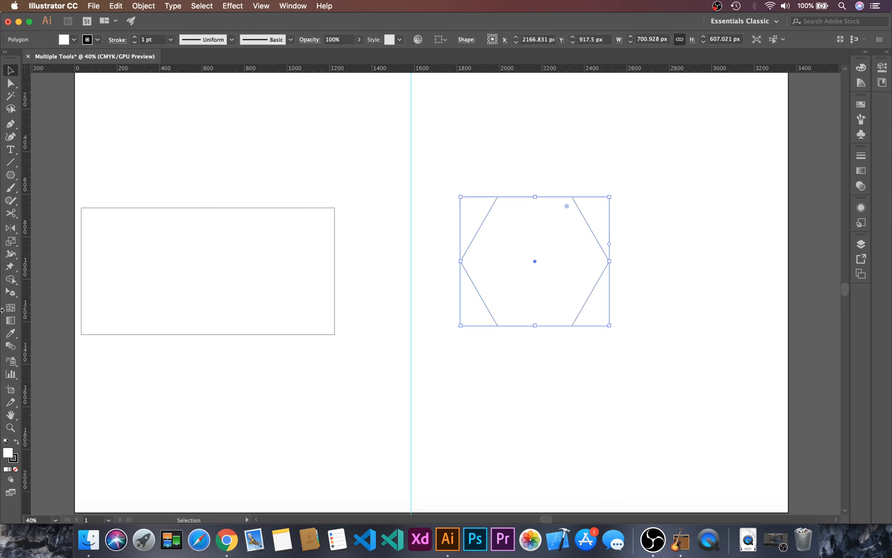
click(10, 240)
click(81, 244)
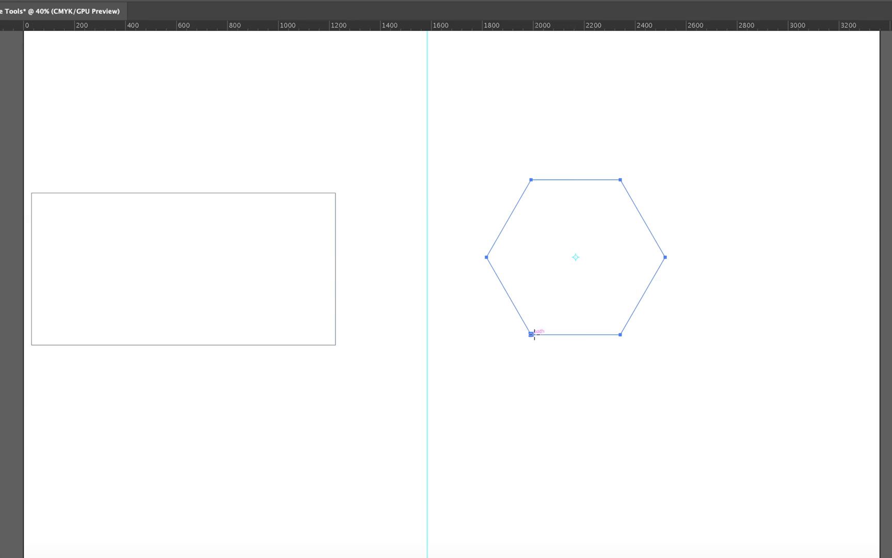
click(531, 334)
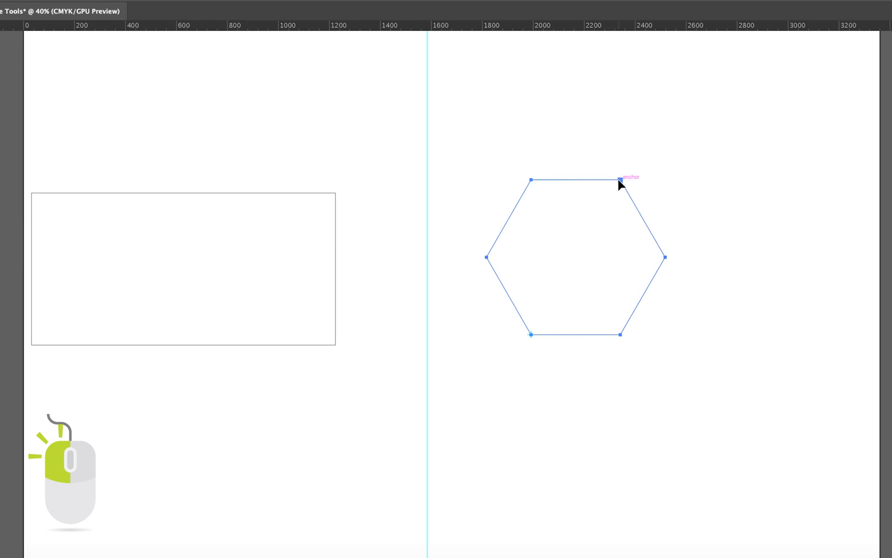
drag(618, 180, 672, 135)
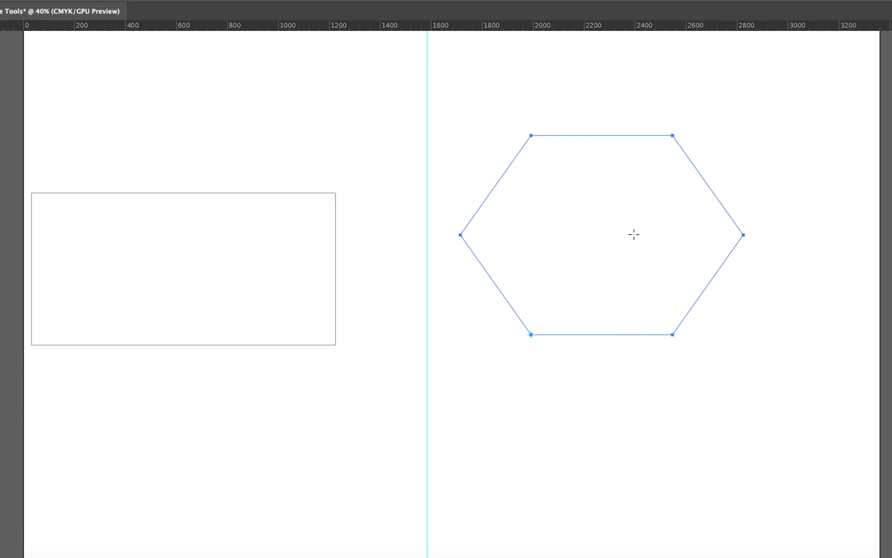
- Scale the hexagon uniformly to 50% about its center using exact Scale options, and deselect it
key(alt)
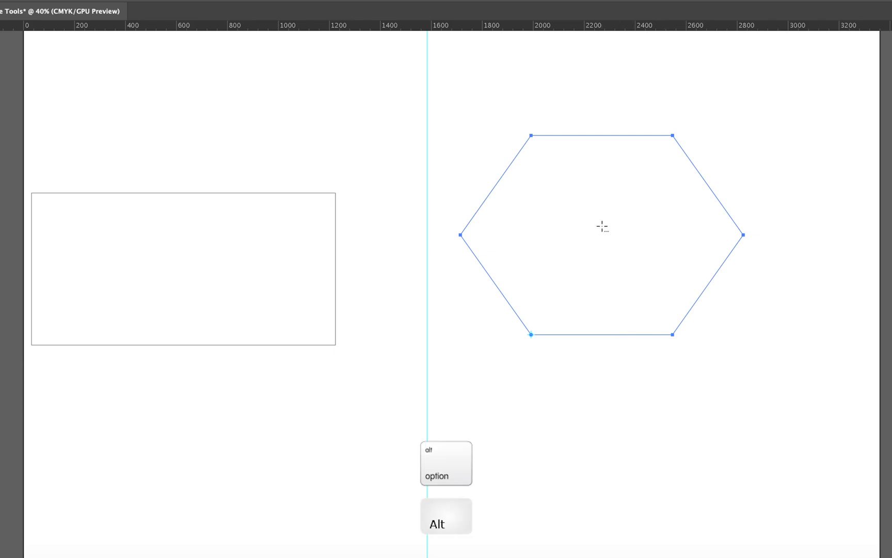
alt+click(602, 226)
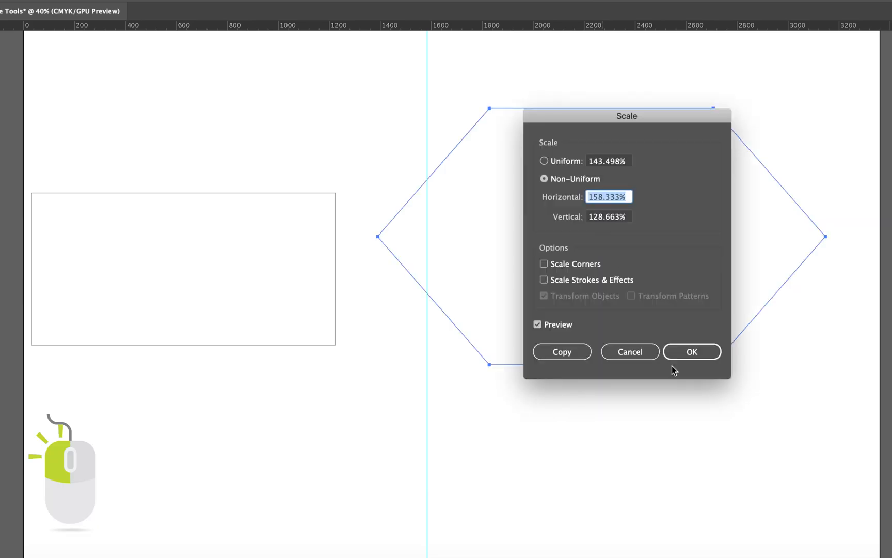
click(544, 161)
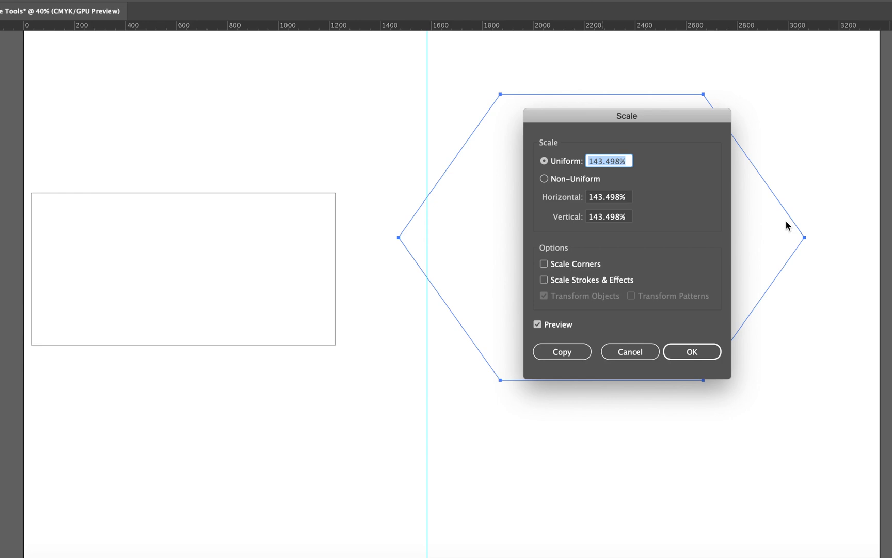
text(50)
click(695, 350)
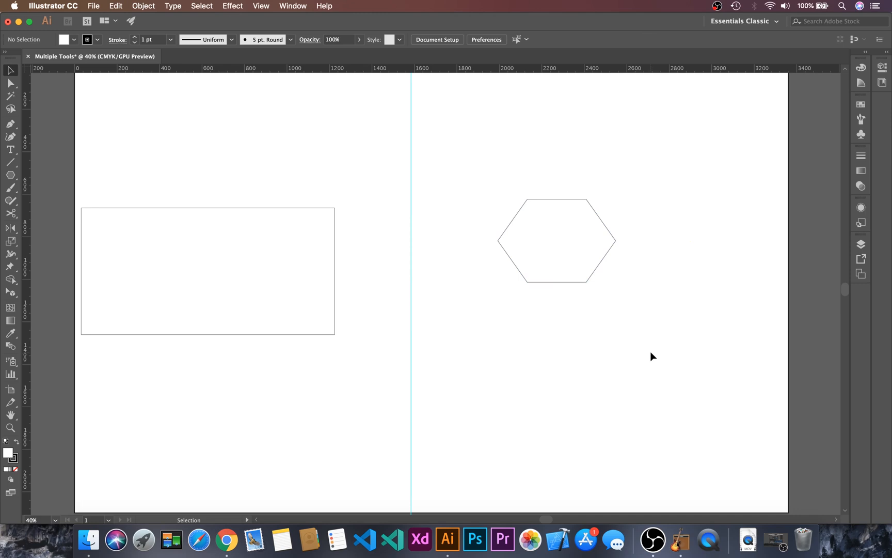
- Delete all existing artwork and draw a 550 by 550 px square on the left side of the guide
key(super+a)
key(BackSpace)
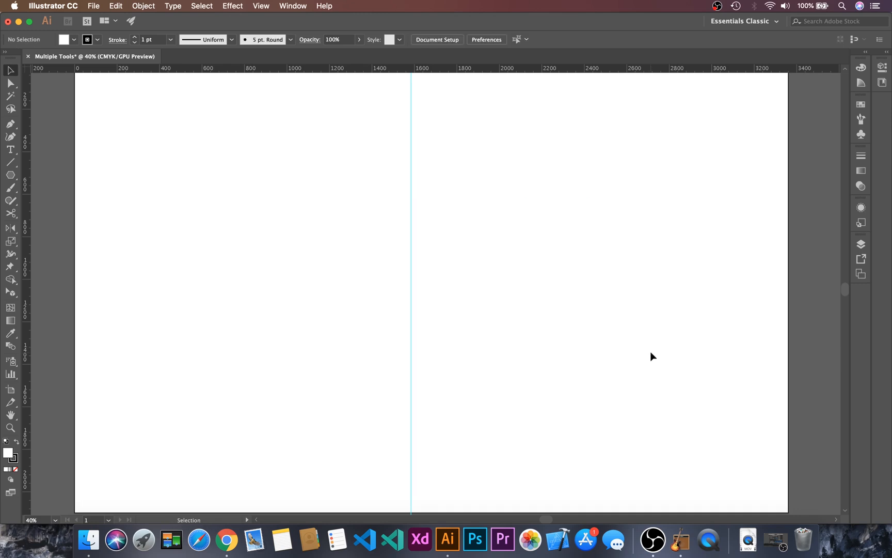
click(14, 176)
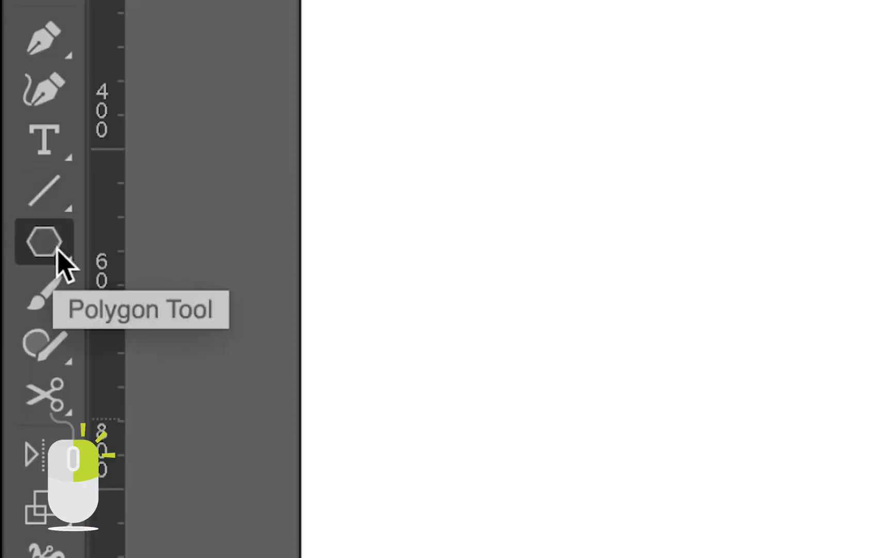
right_click(61, 256)
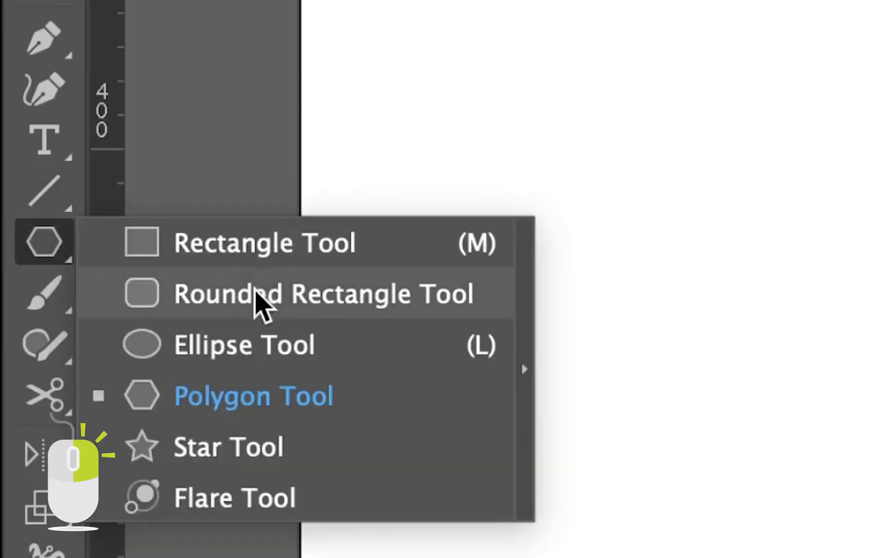
click(264, 241)
drag(169, 154, 283, 268)
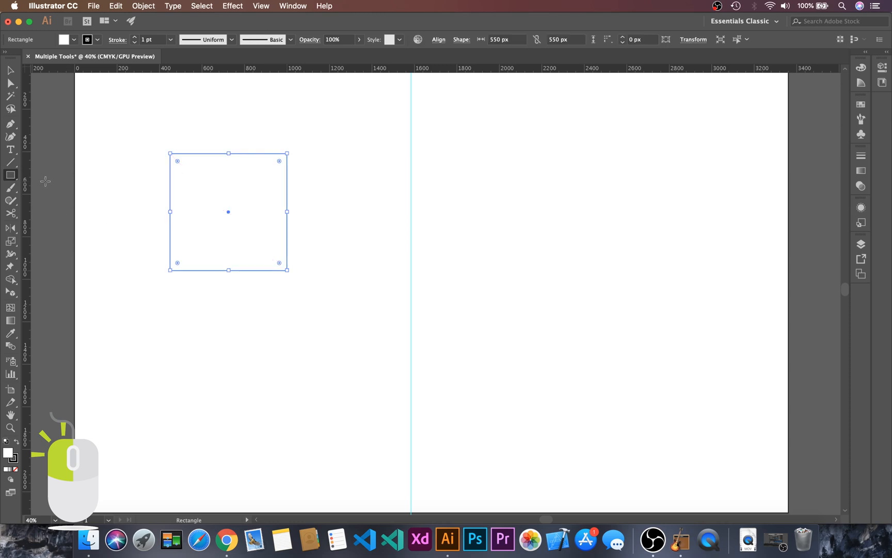
- Draw three ellipses overlapping each other and the square: one lower right, one upper right and one across the top edge
right_click(11, 176)
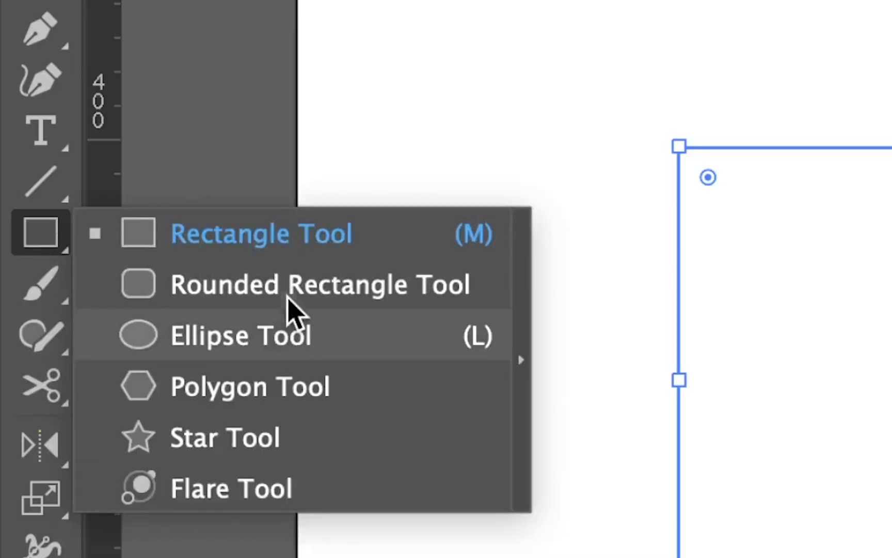
click(293, 334)
drag(234, 194, 374, 314)
drag(374, 149, 258, 252)
drag(187, 132, 298, 216)
key(v)
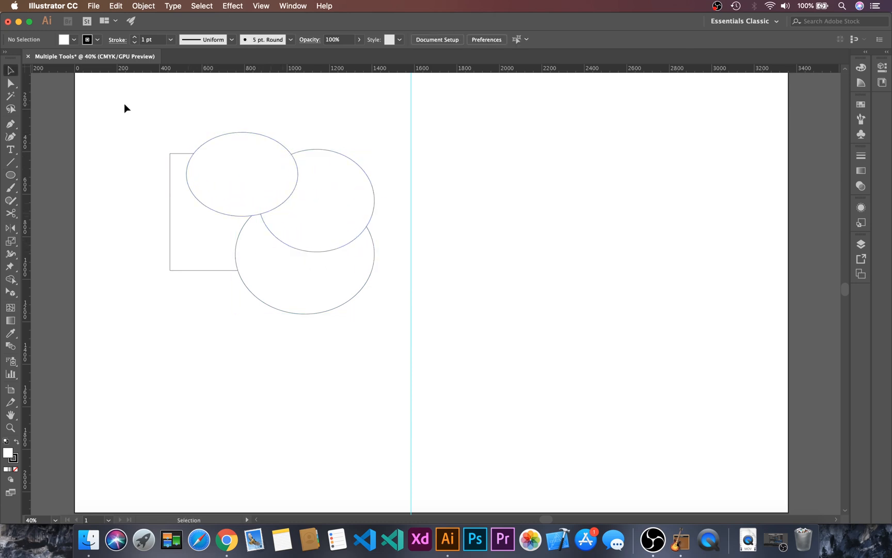
- Try merging the upper ellipse with the square using the Shape Builder tool on all four selected shapes, and undo the merge
drag(124, 104, 488, 376)
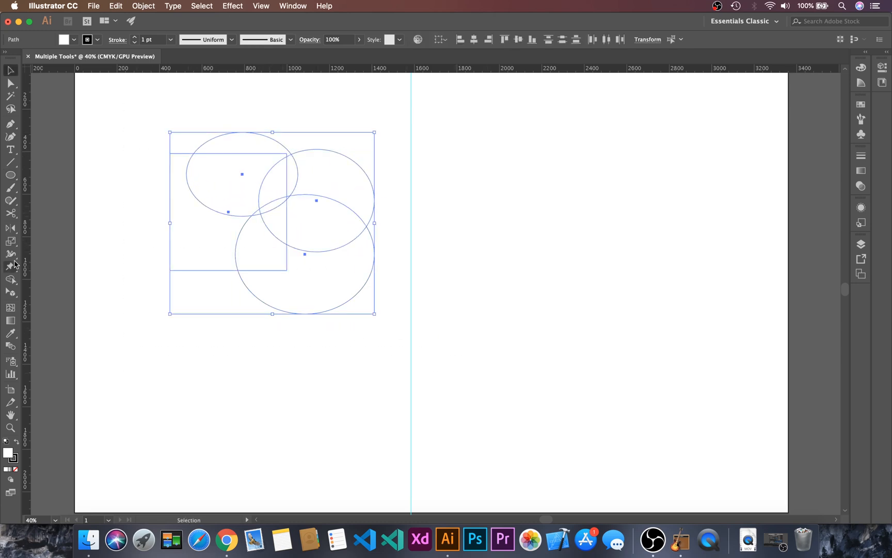
drag(11, 279, 41, 279)
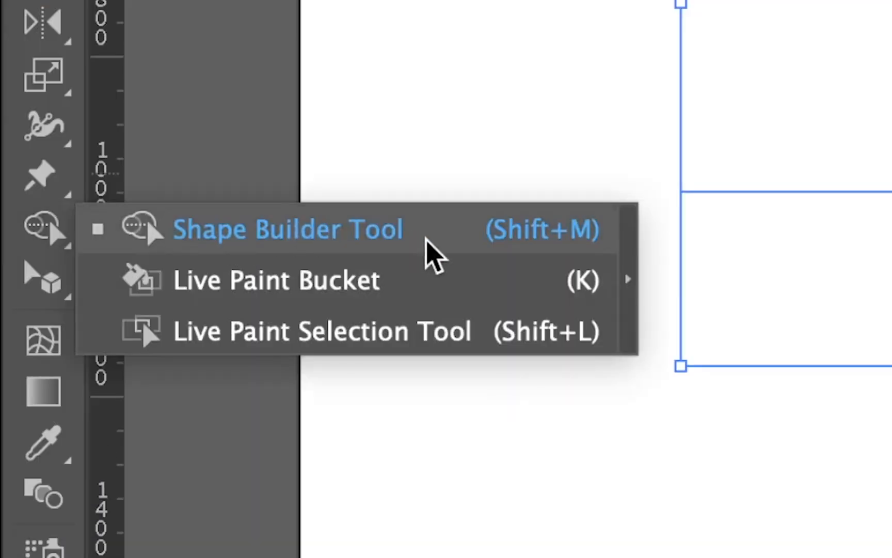
key(shift+m)
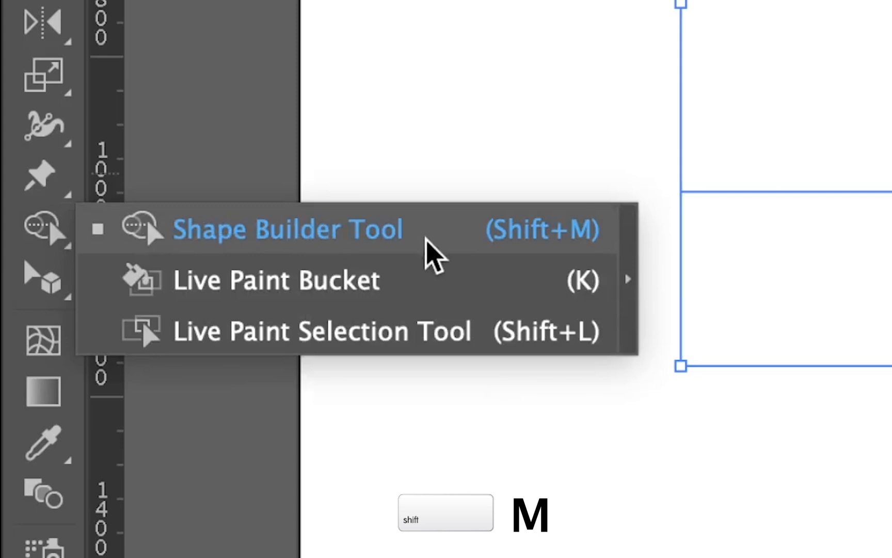
click(426, 240)
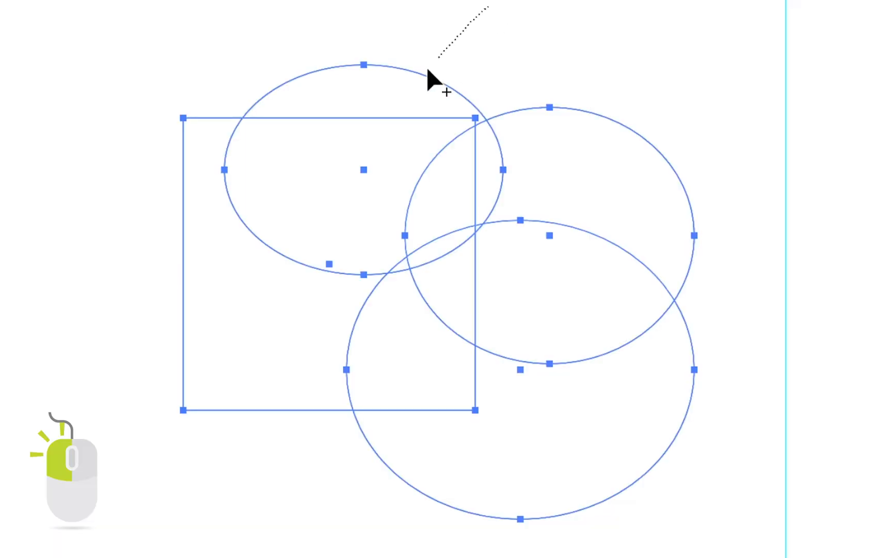
mouse_move(428, 70)
mouse_down()
mouse_move(341, 168)
mouse_move(253, 390)
mouse_up()
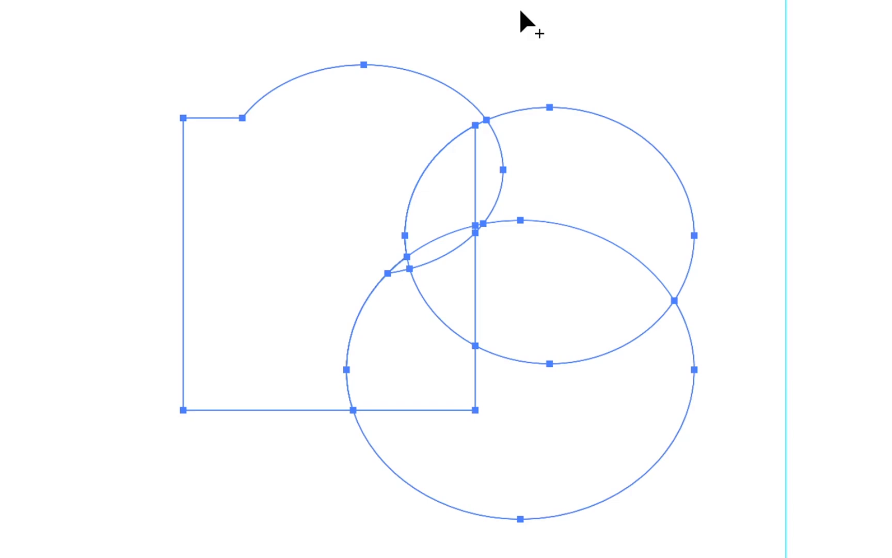
key(v)
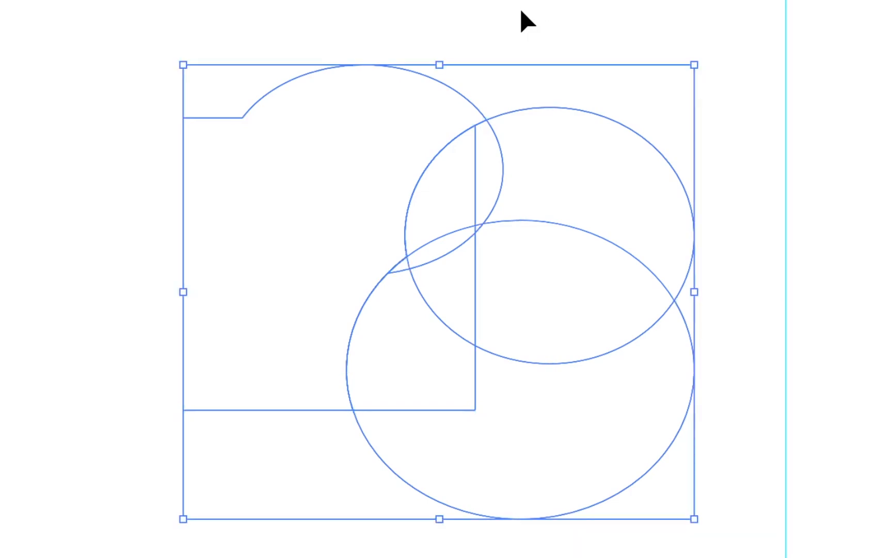
key(ctrl+z)
- Subtract the upper ellipse's regions above and inside the square with the Shape Builder tool, and clear the artboard
key(shift+m)
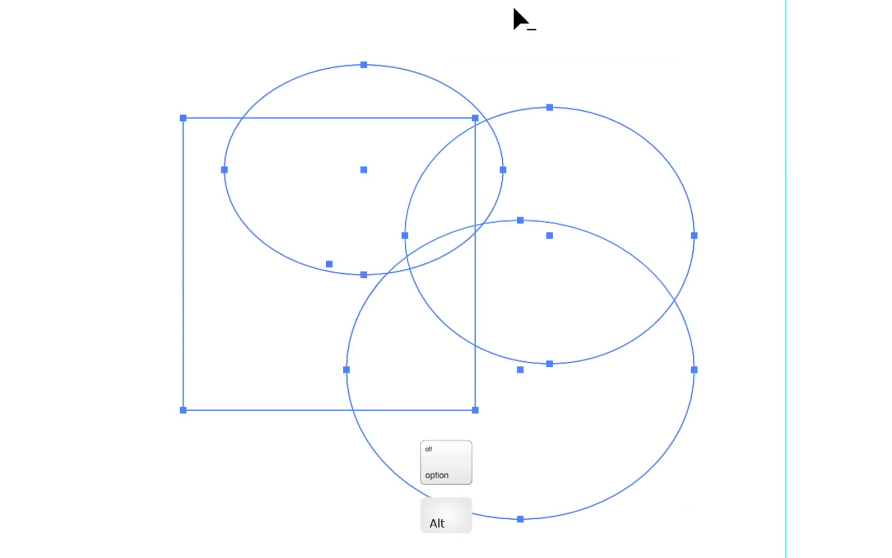
mouse_move(488, 31)
mouse_down()
mouse_move(418, 77)
mouse_move(326, 213)
mouse_up()
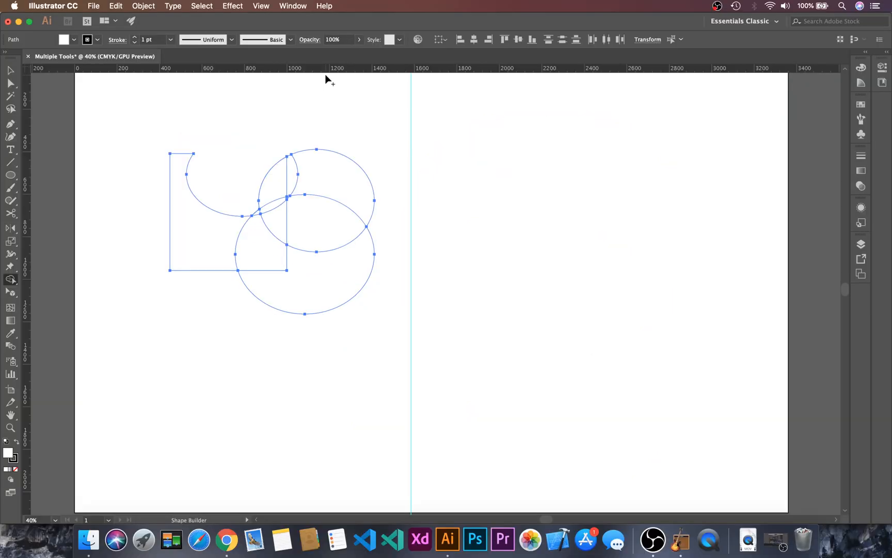
key(v)
click(457, 363)
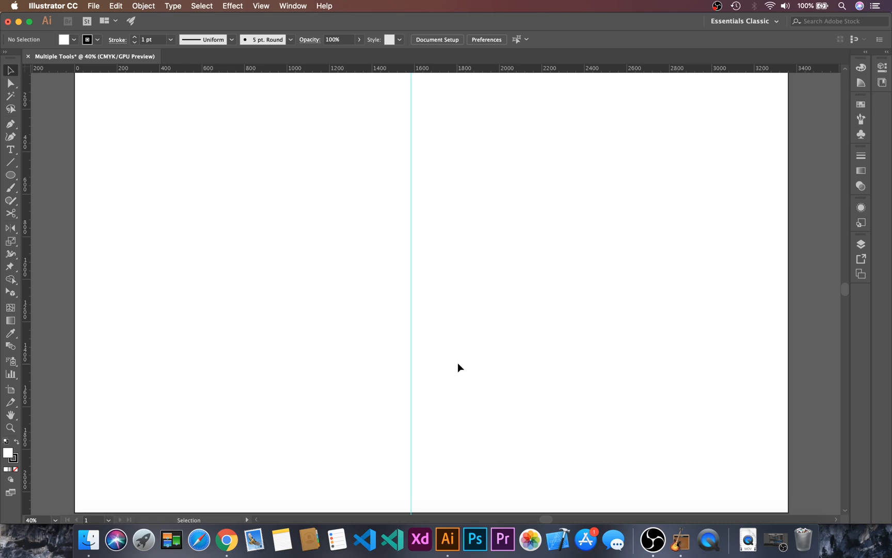
- Draw a circle 600 px in diameter centered on the vertical guide at about Y 455 px
click(11, 175)
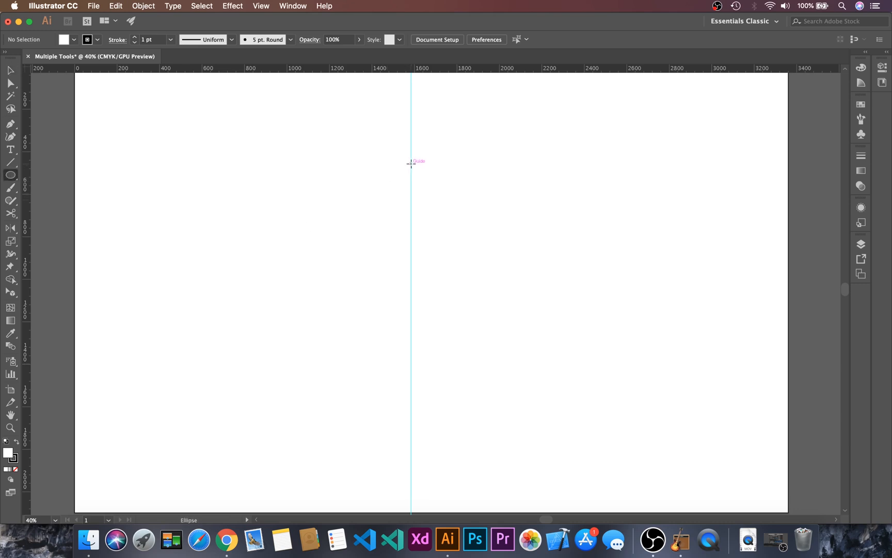
drag(411, 163, 474, 227)
key(v)
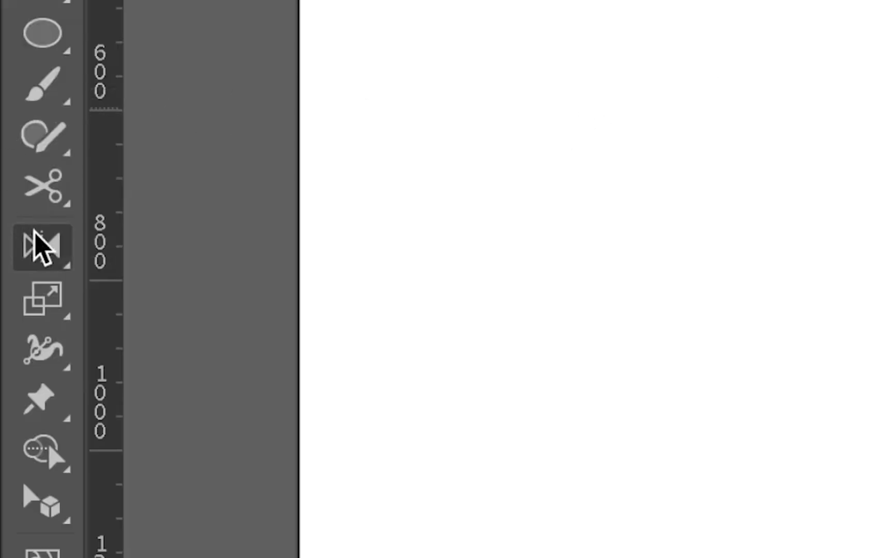
- Create a copy of the circle rotated 90° about its lowest anchor point with the Rotate tool
drag(42, 248, 358, 272)
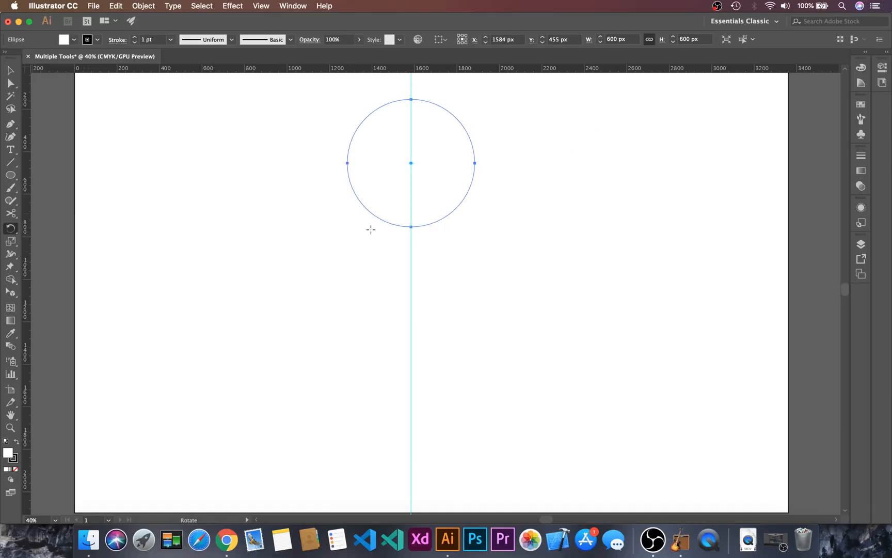
alt+click(411, 227)
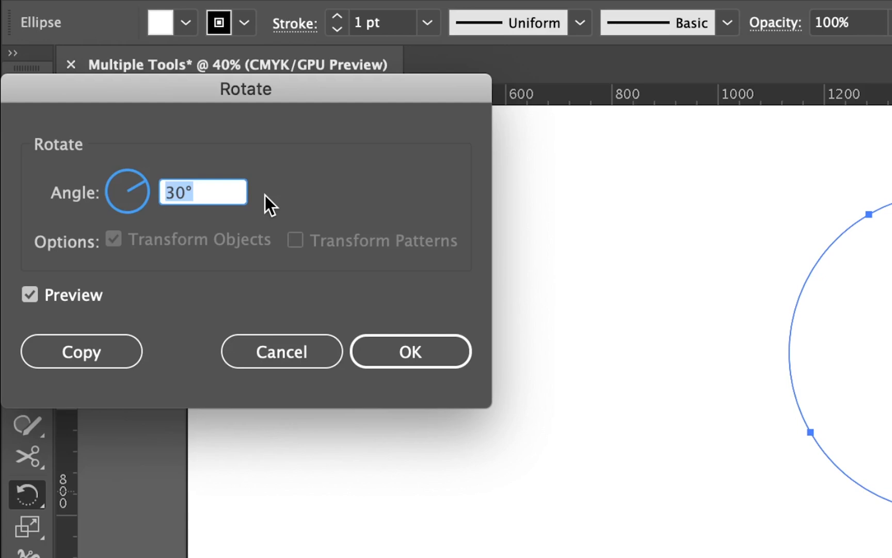
text(90)
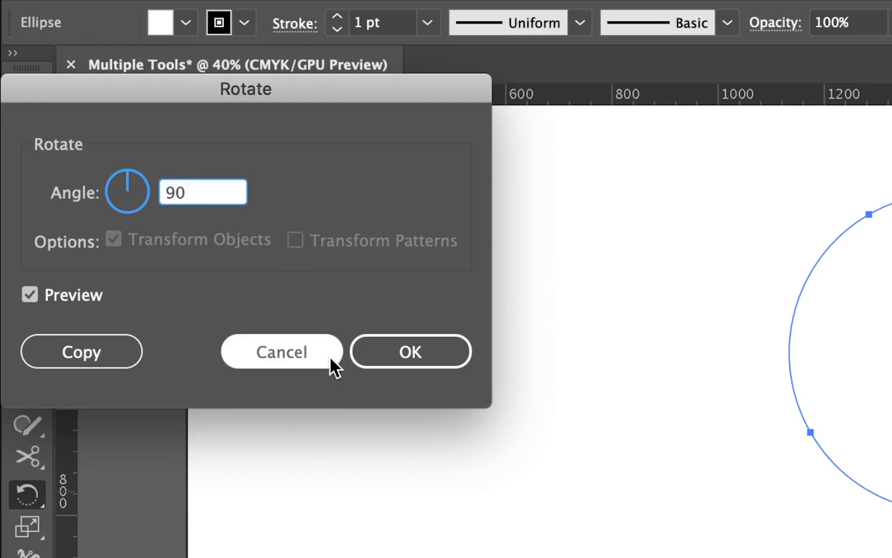
click(112, 363)
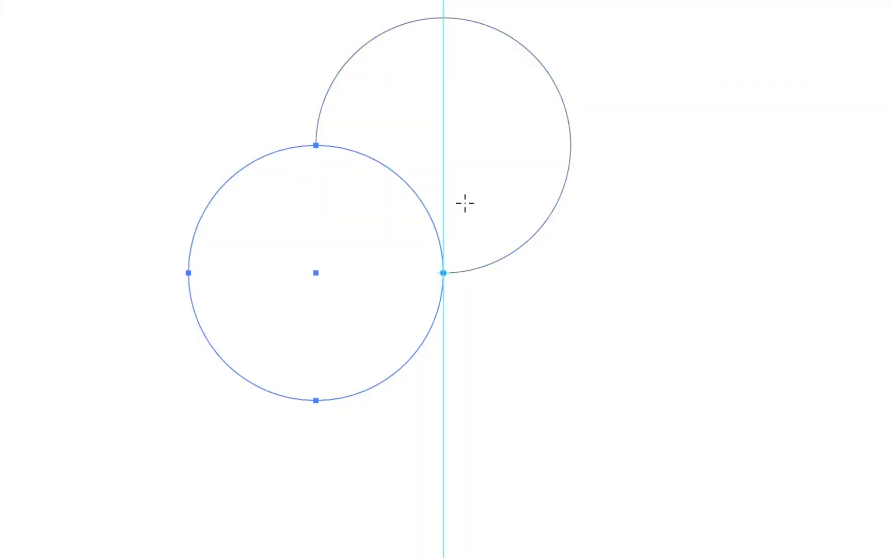
key(v)
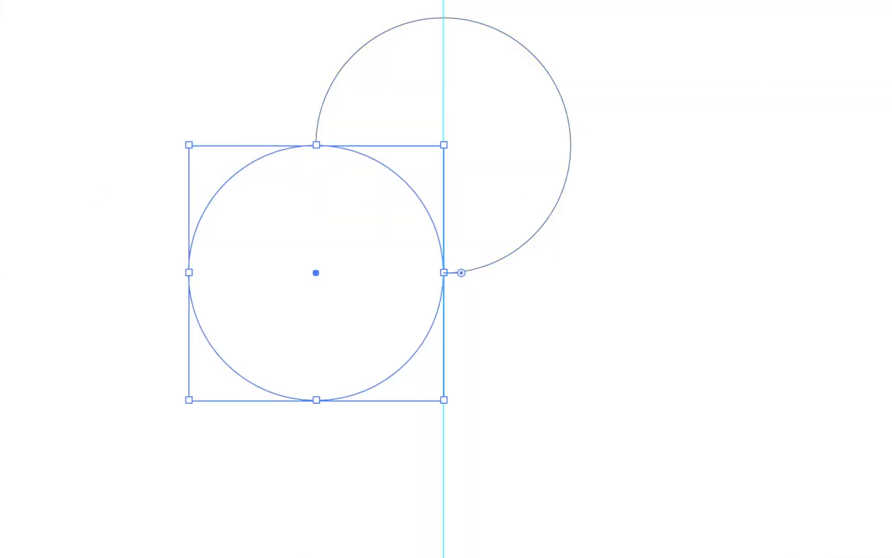
drag(885, 100, 244, 467)
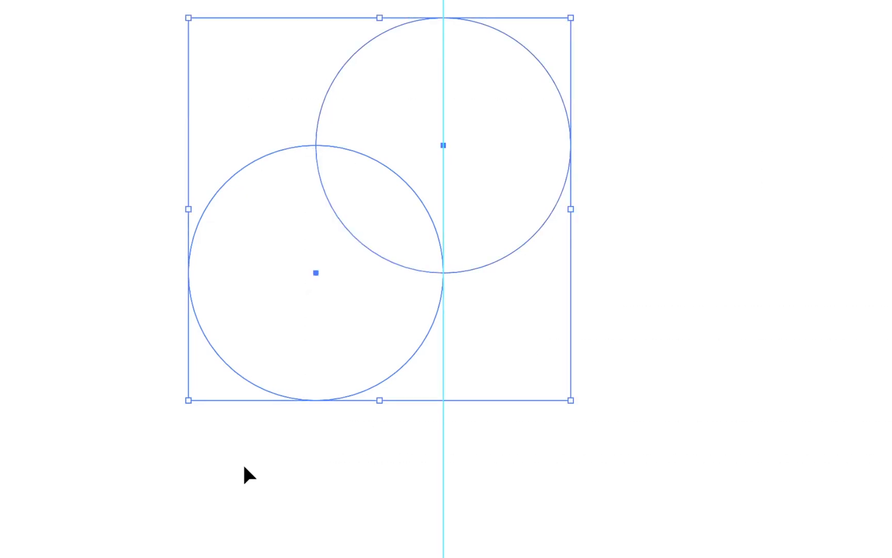
key(super+d)
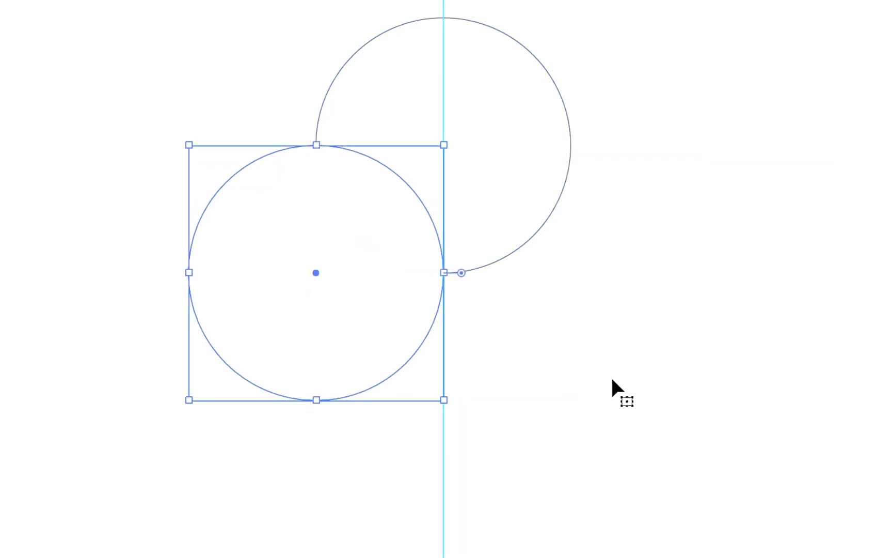
- Repeat the rotated copy twice to complete a ring of four overlapping circles around the shared anchor point
key(a)
key(super+d)
key(super+d)
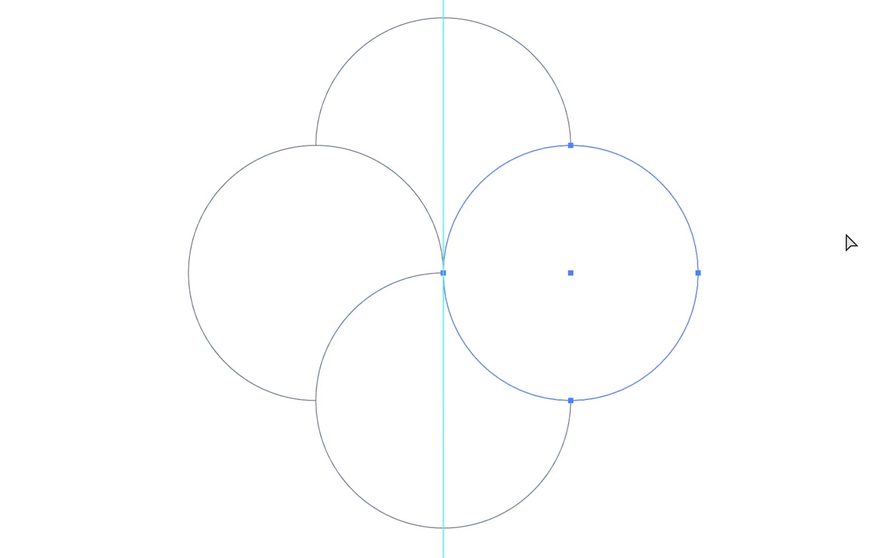
- Select all four circles and subtract their outer regions with the Shape Builder tool, leaving only the four petal-shaped overlaps
key(v)
click(830, 132)
drag(888, 48, 46, 555)
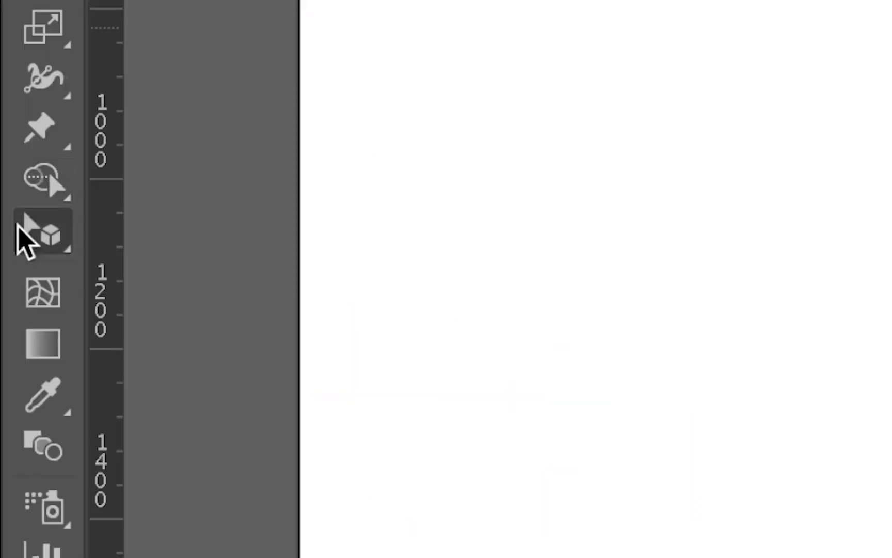
click(41, 186)
click(350, 202)
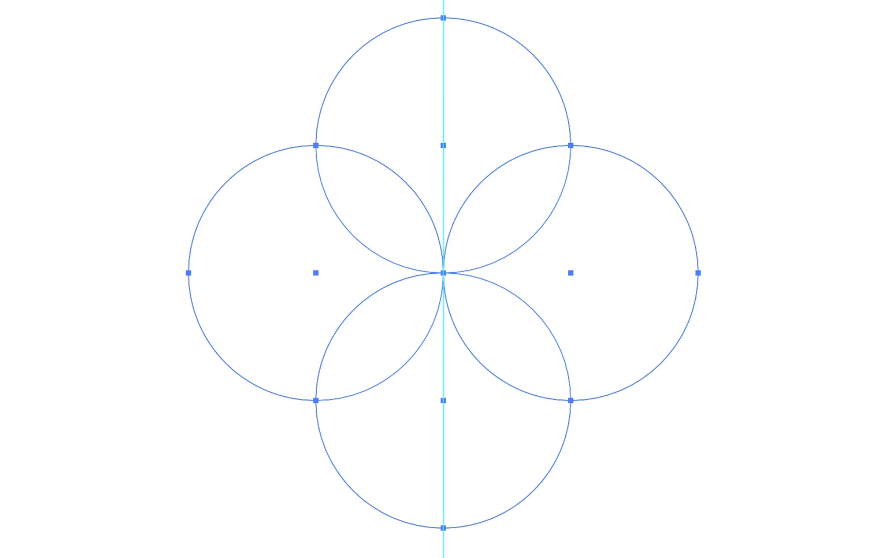
mouse_move(890, 130)
mouse_down()
mouse_move(834, 114)
mouse_move(579, 60)
mouse_move(352, 78)
mouse_up()
mouse_move(225, 121)
mouse_down()
mouse_move(199, 201)
mouse_move(270, 369)
mouse_up()
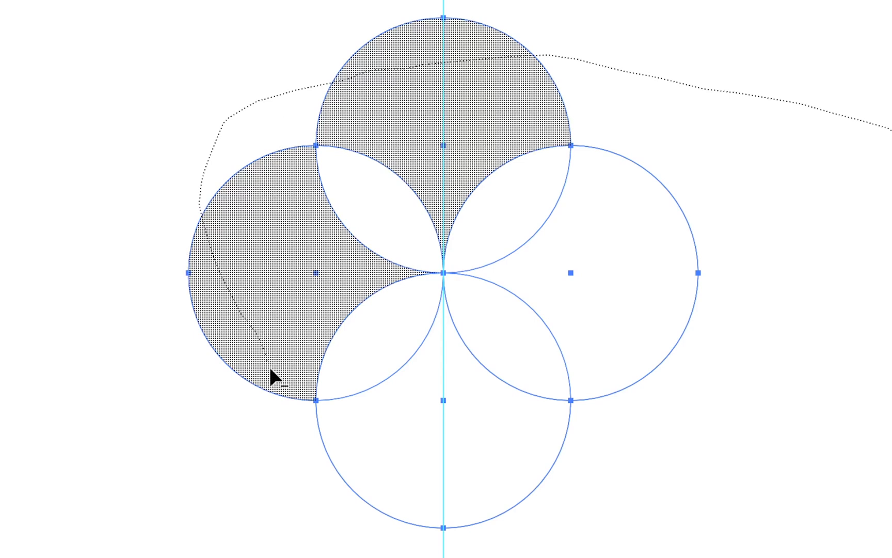
mouse_move(303, 471)
mouse_down()
mouse_move(725, 467)
mouse_move(658, 210)
mouse_up()
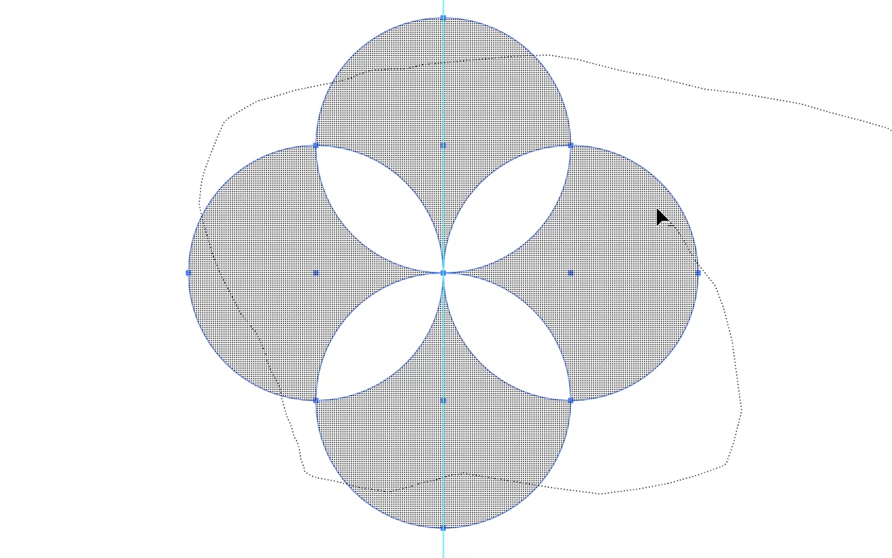
drag(657, 208, 657, 208)
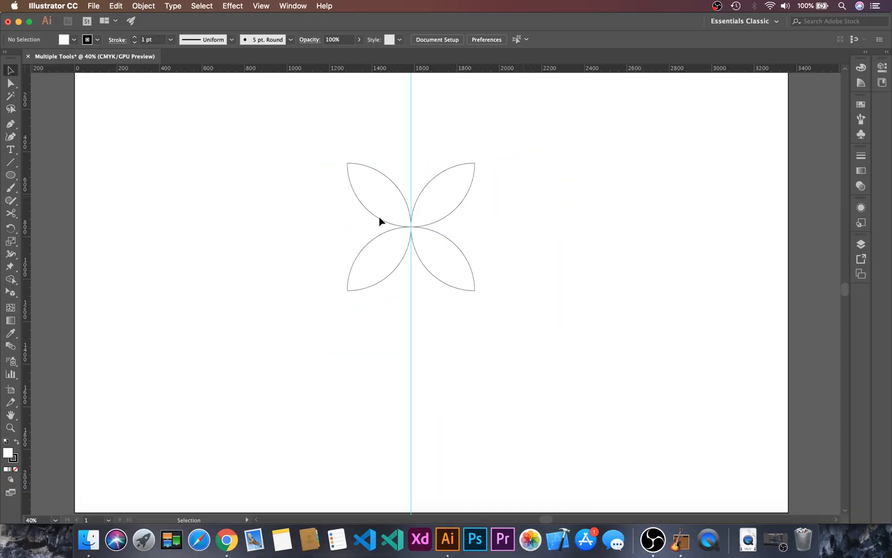
- Draw a circle about 718 px in diameter beside the petals, and an overlapping ellipse about 725 × 648 px offset to its right
click(11, 175)
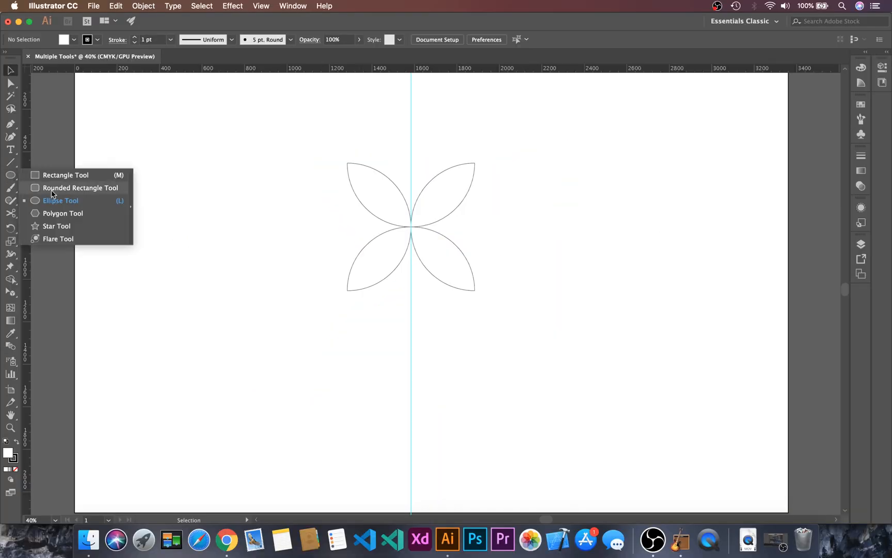
click(66, 201)
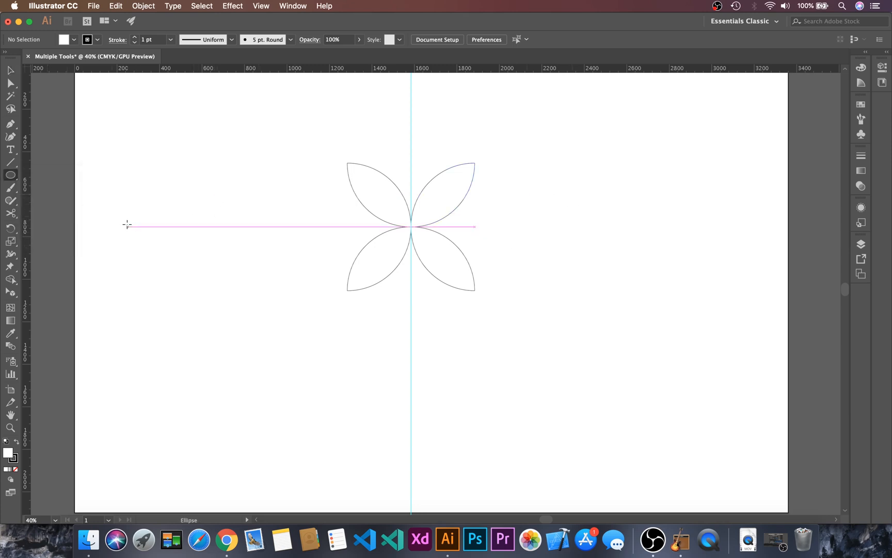
drag(124, 222, 259, 376)
drag(323, 244, 166, 365)
key(v)
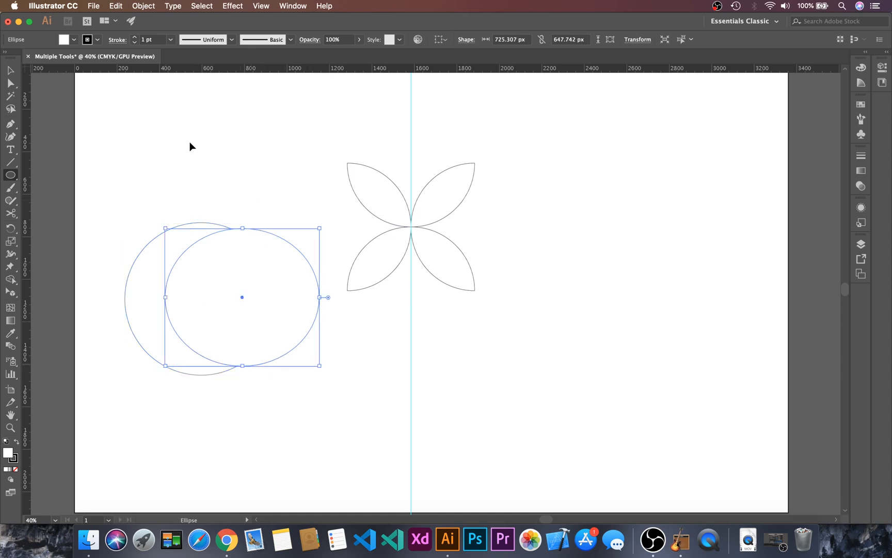
- Subtract the ellipse's regions from the circle with the Shape Builder tool to form a crescent moon, and deselect it
drag(111, 168, 275, 409)
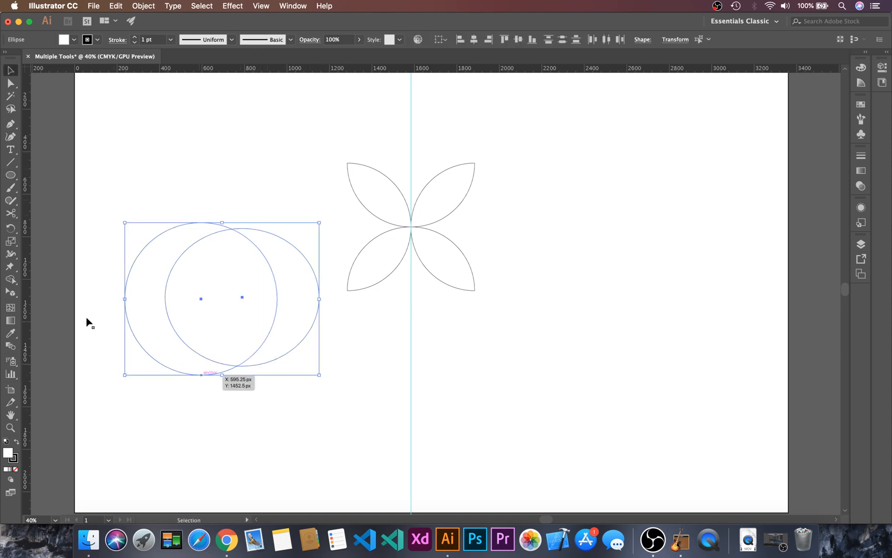
click(10, 280)
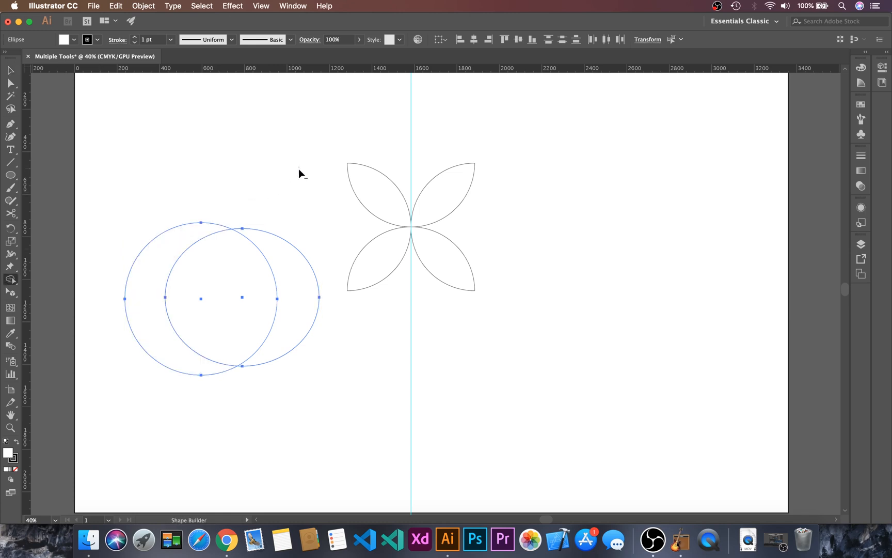
drag(314, 241, 245, 293)
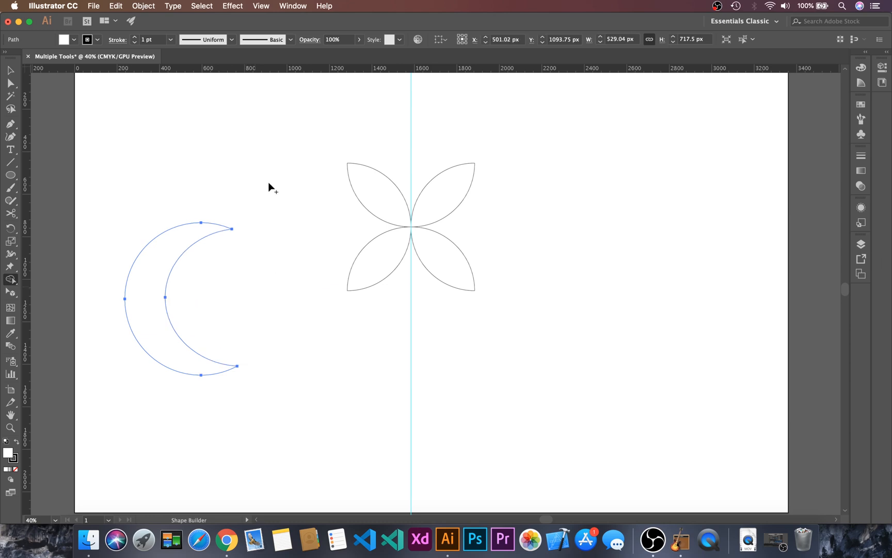
key(v)
click(265, 153)
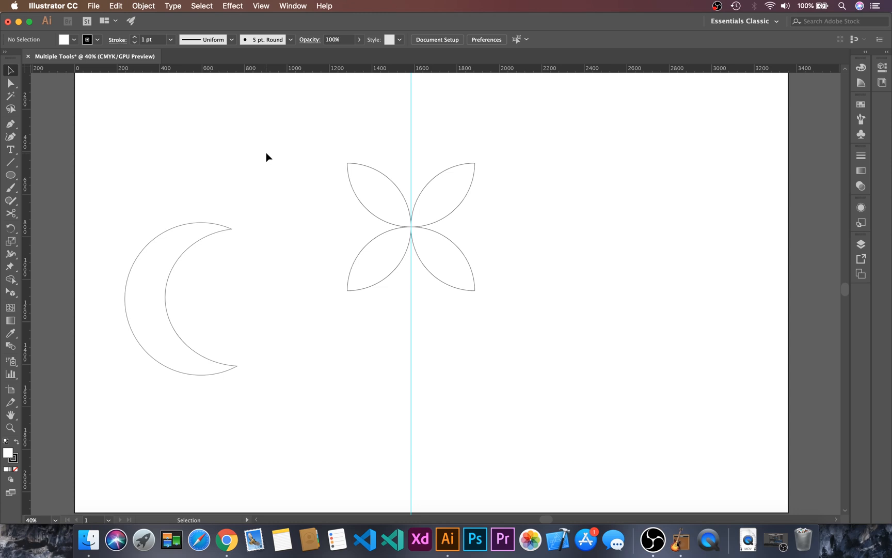
- Draw a curved left half-heart with the Pen tool, starting at X 2521.5, Y 755 px and ending at X 2521.5, Y 1137.5 px
key(p)
click(610, 227)
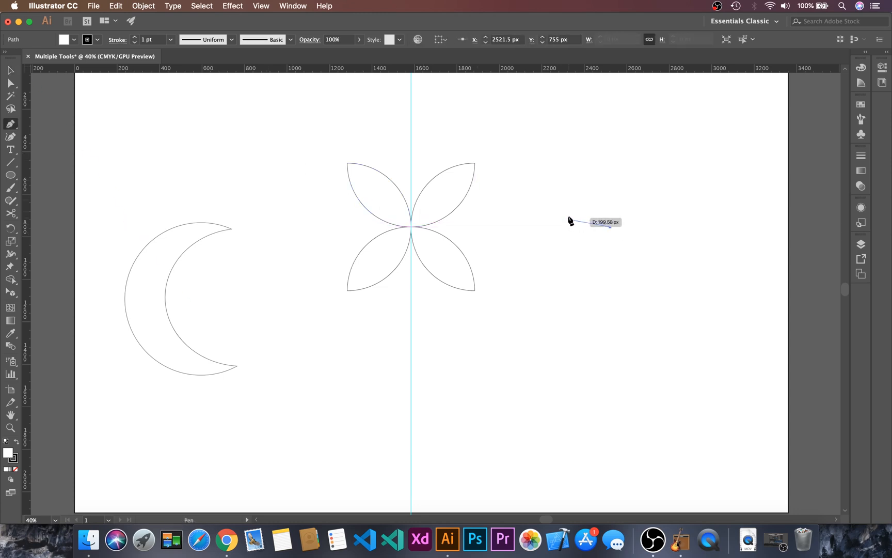
drag(565, 215, 541, 231)
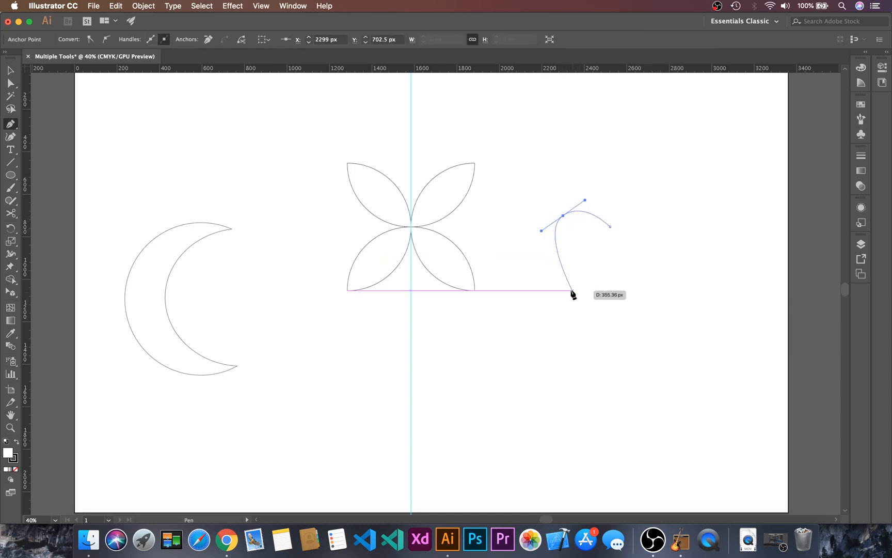
click(563, 283)
drag(565, 286, 579, 304)
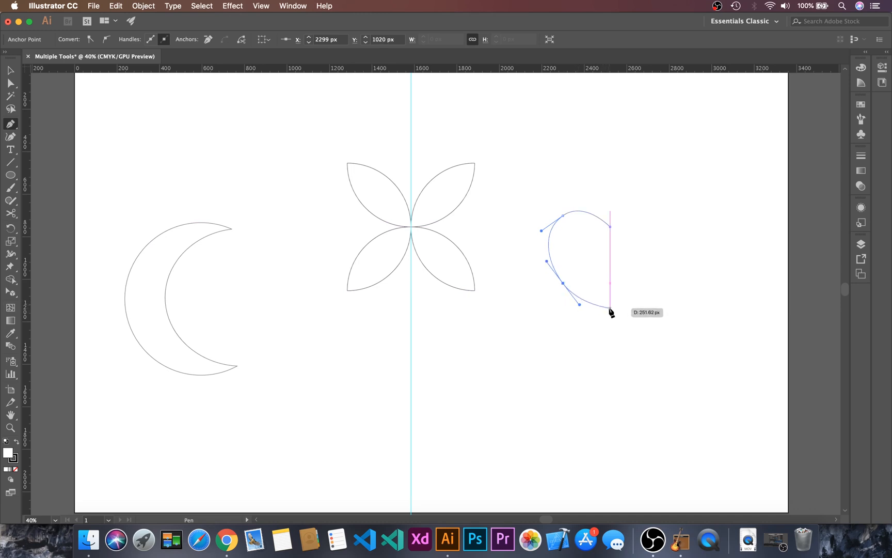
click(610, 308)
key(v)
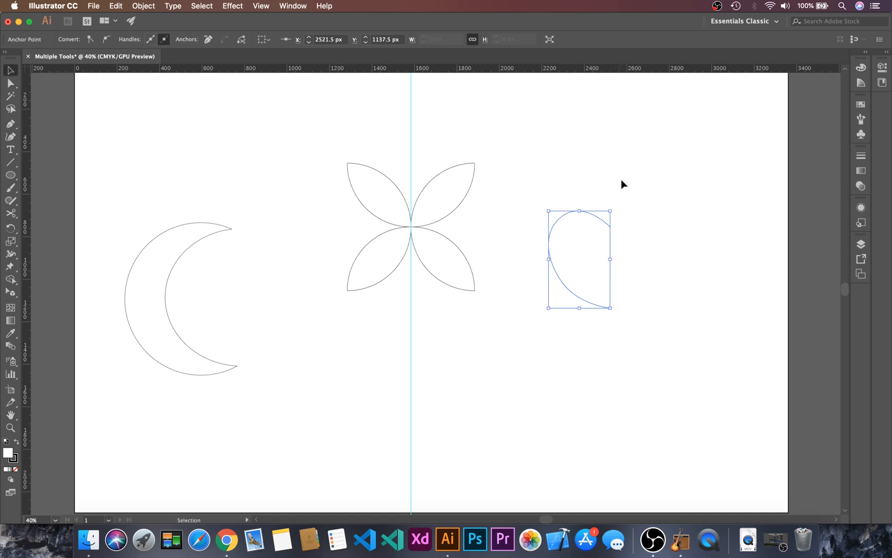
- Create a copy of the half-heart reflected across the vertical axis through its upper end anchor with the Reflect tool
drag(674, 185, 528, 420)
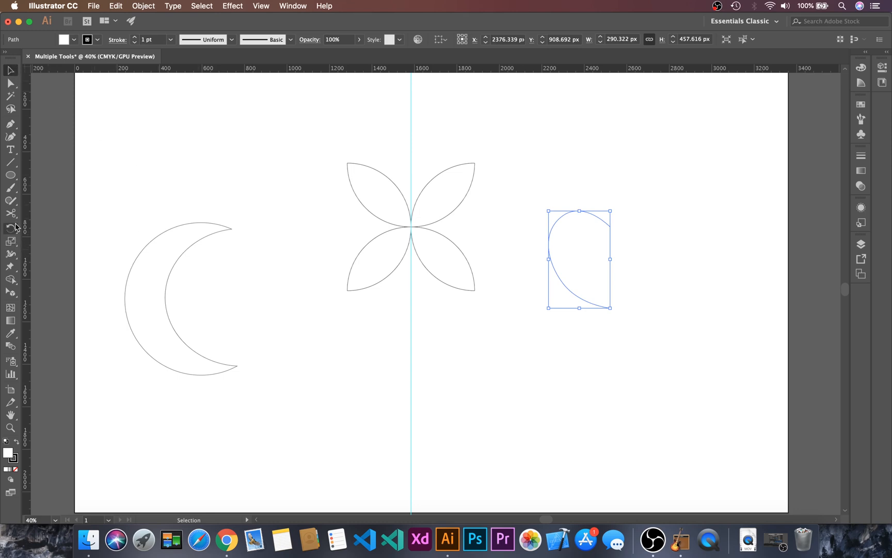
drag(15, 226, 67, 245)
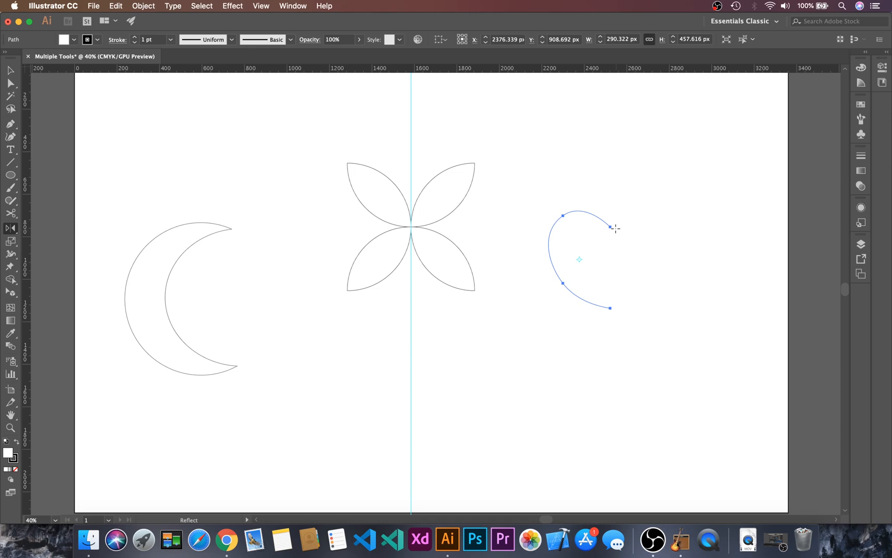
key(alt)
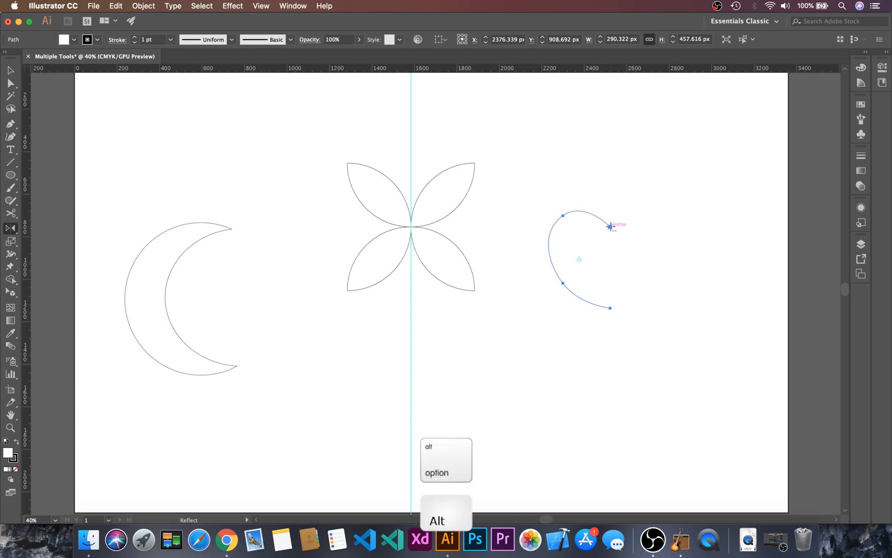
alt+click(611, 226)
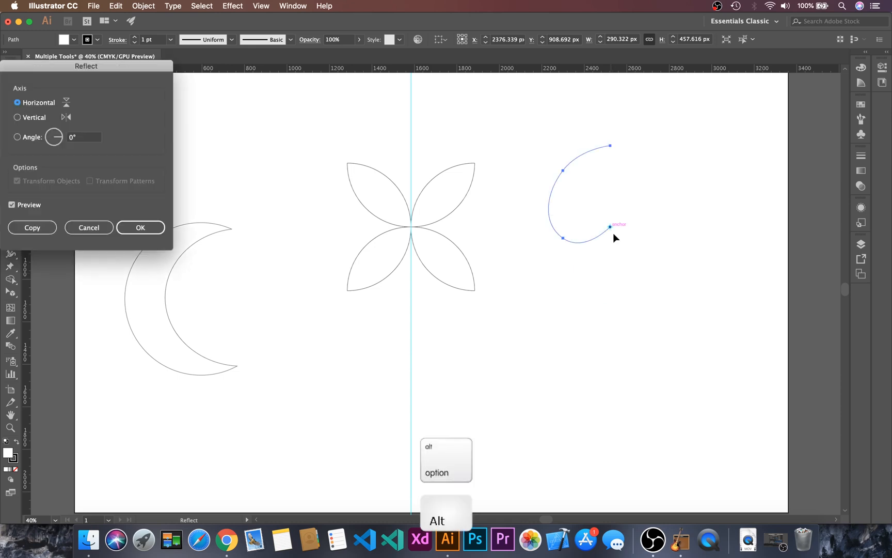
click(18, 118)
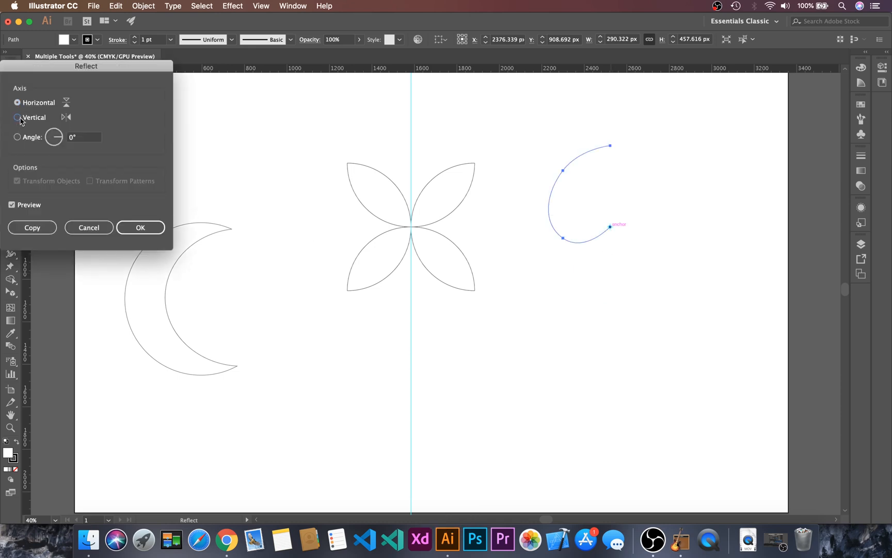
click(32, 228)
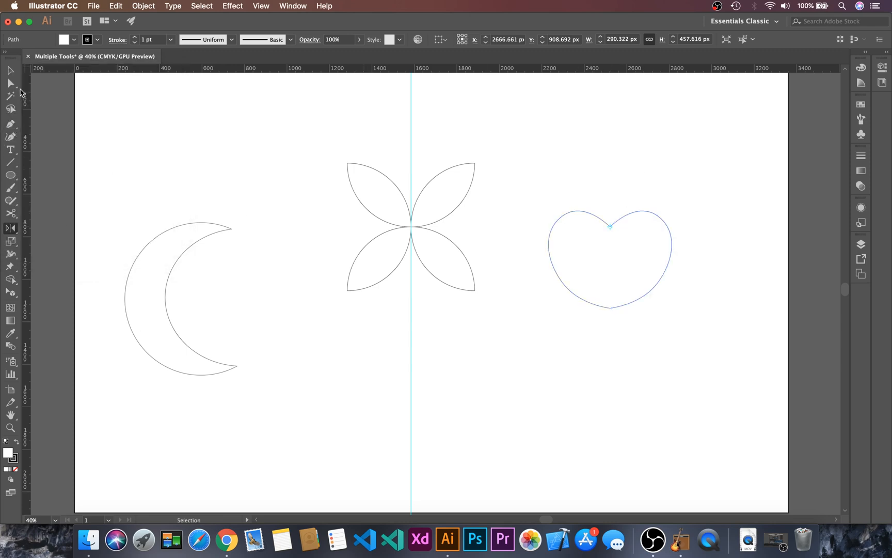
- Join the two half-heart paths at their overlapping upper end anchors
click(13, 84)
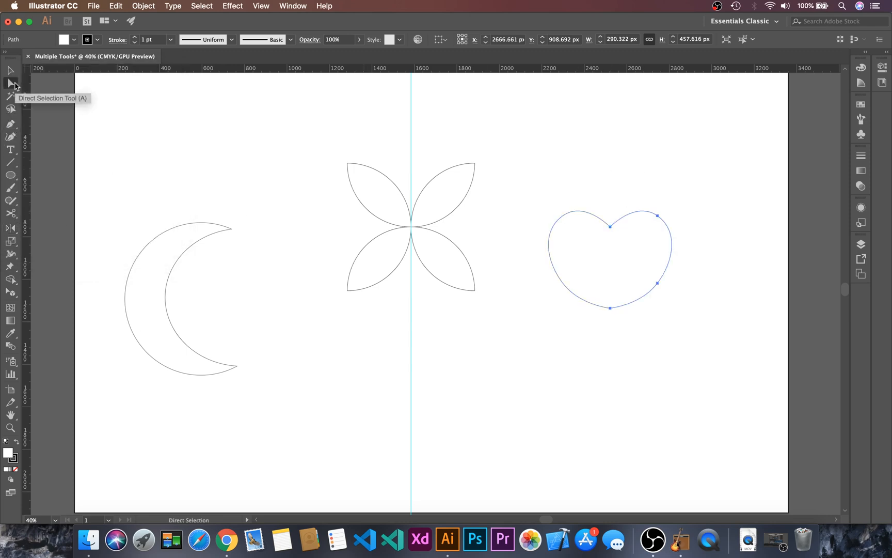
click(606, 190)
drag(599, 208, 618, 245)
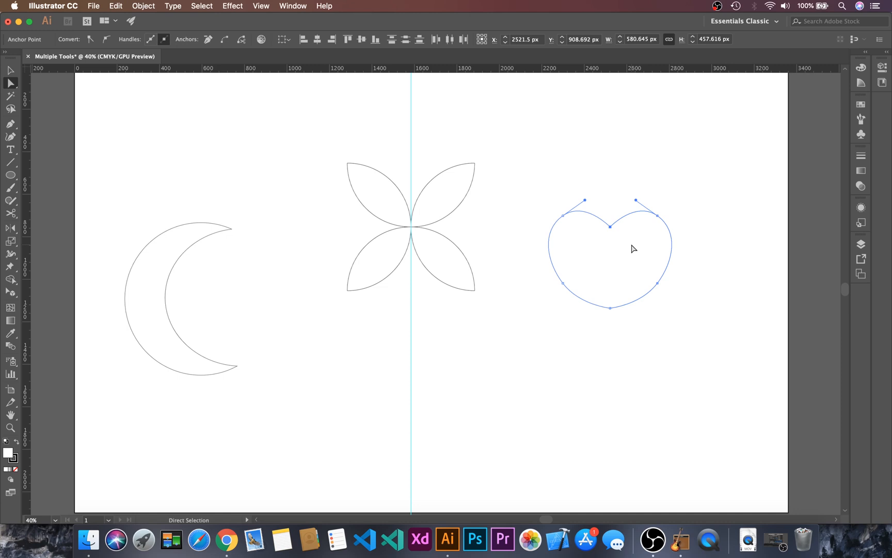
key(shift)
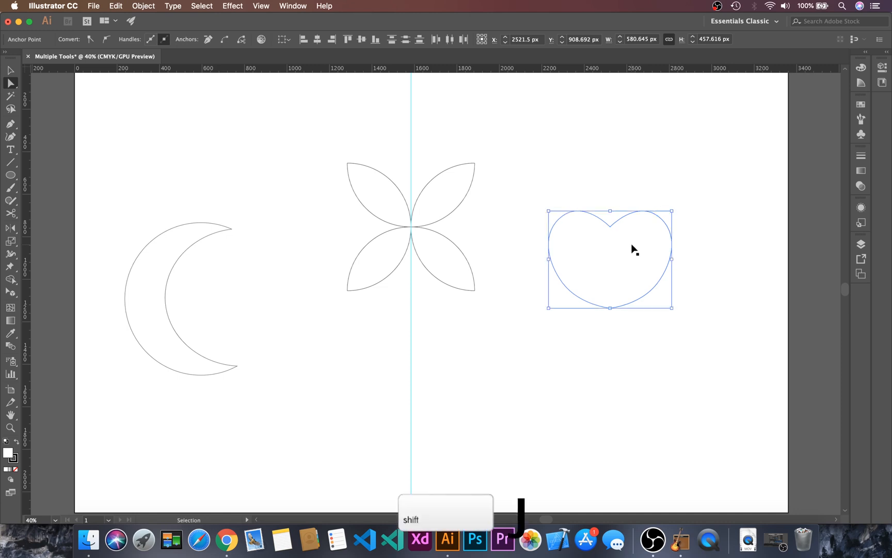
key(super+j)
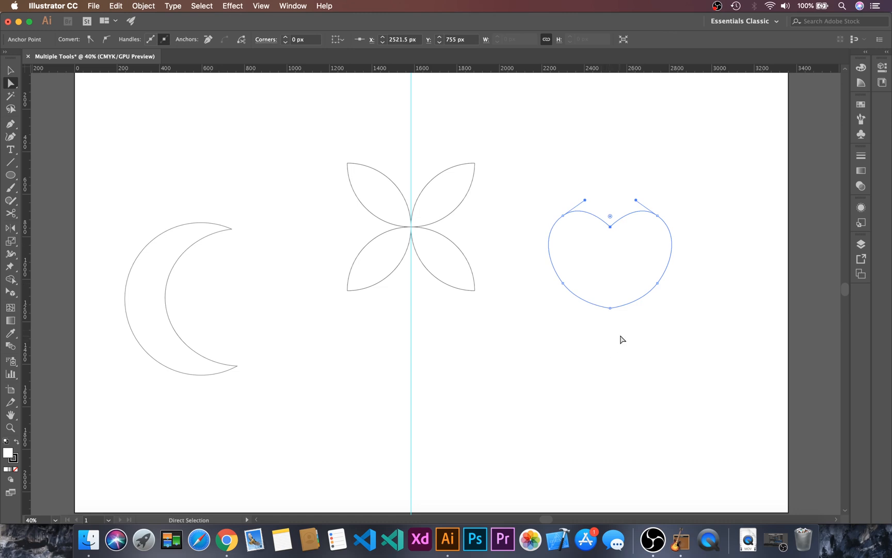
- Join the heart's overlapping end anchors at its lower tip to close the path
drag(623, 337, 602, 294)
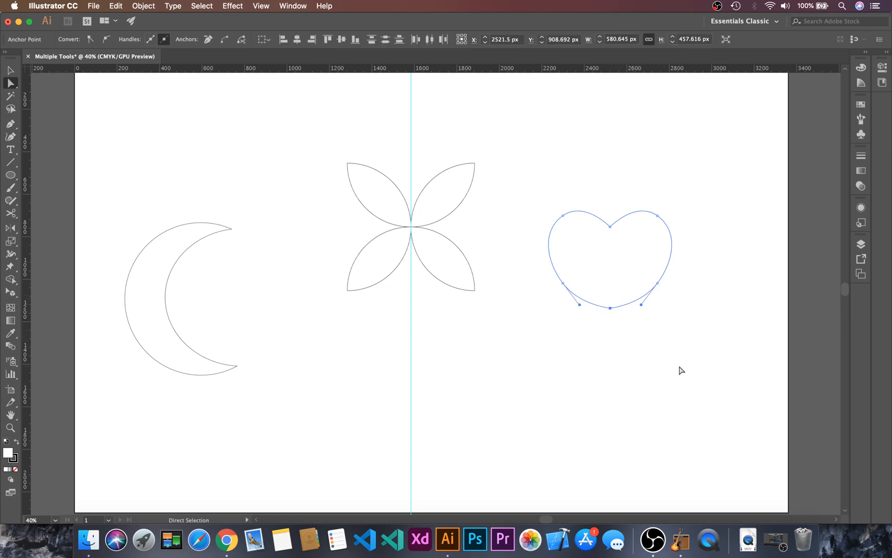
key(shift+j)
key(v)
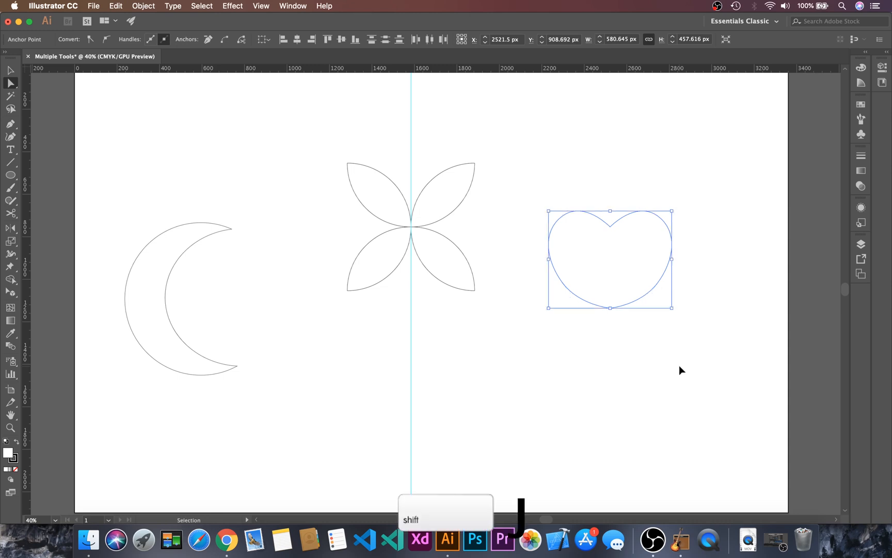
key(v)
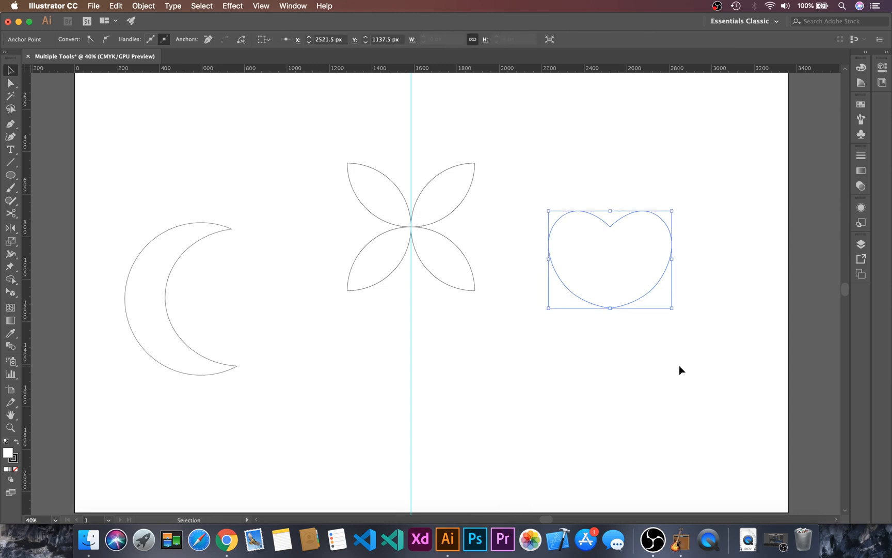
- Fill the heart with red, set its stroke to none, and deselect it
drag(717, 179, 611, 351)
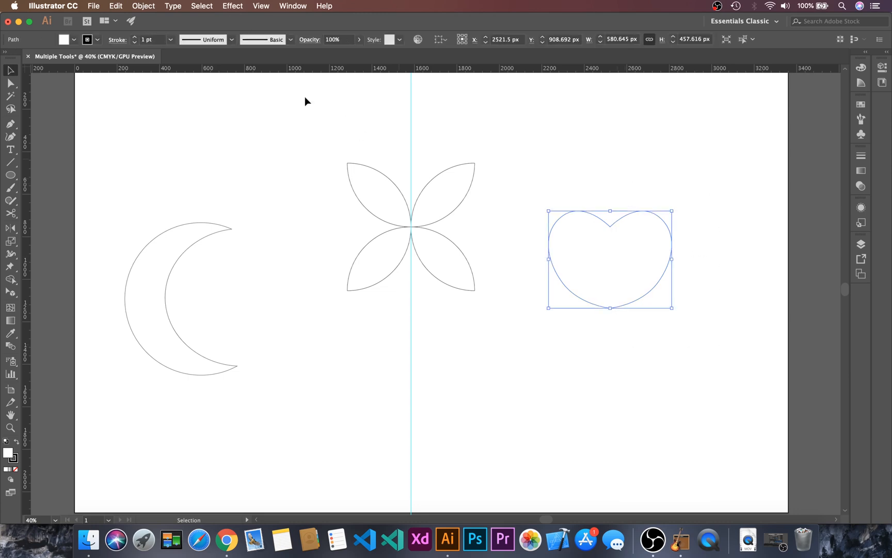
click(67, 39)
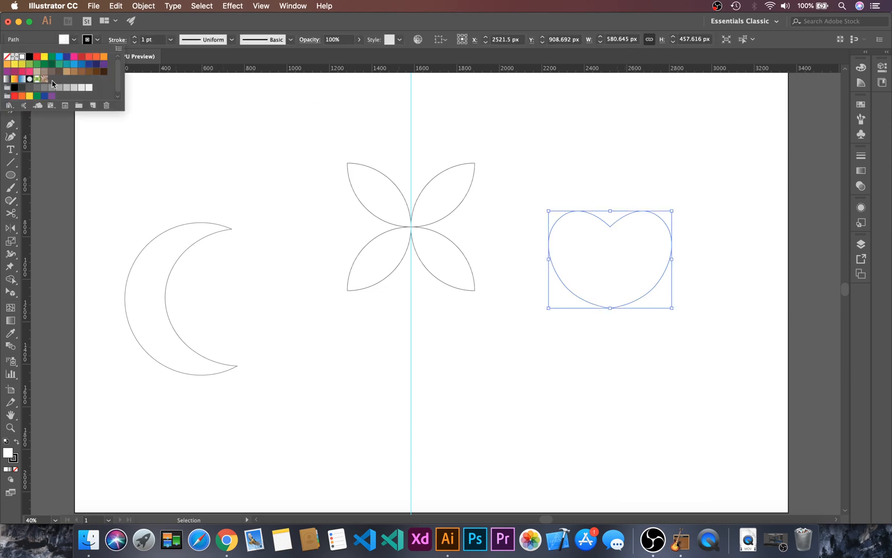
click(66, 56)
click(37, 56)
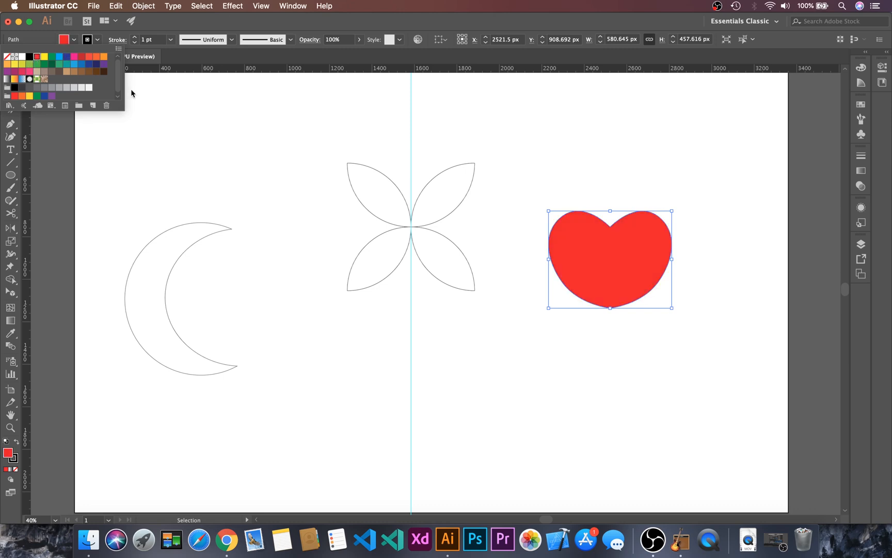
click(96, 40)
click(96, 41)
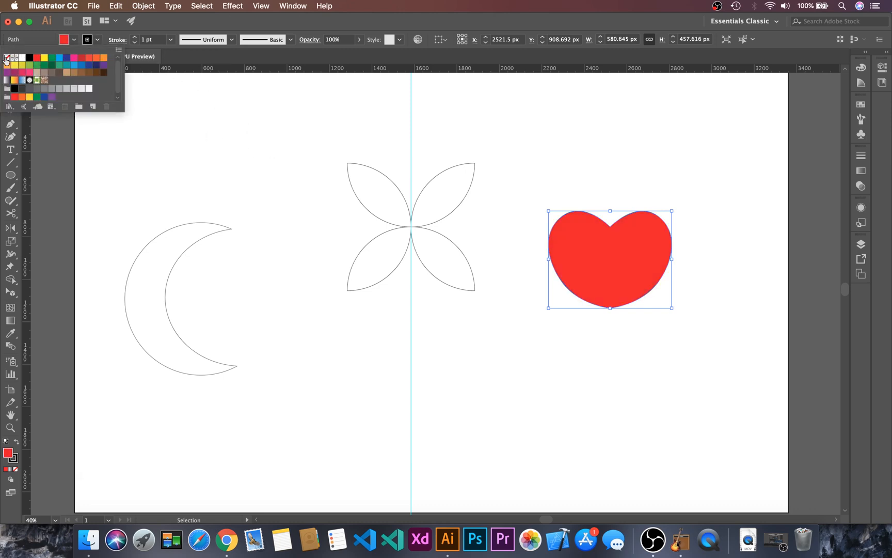
click(6, 57)
click(664, 164)
click(662, 162)
- Try to move the heart's lowest anchor point downward with the Direct Selection tool, and undo the move
key(a)
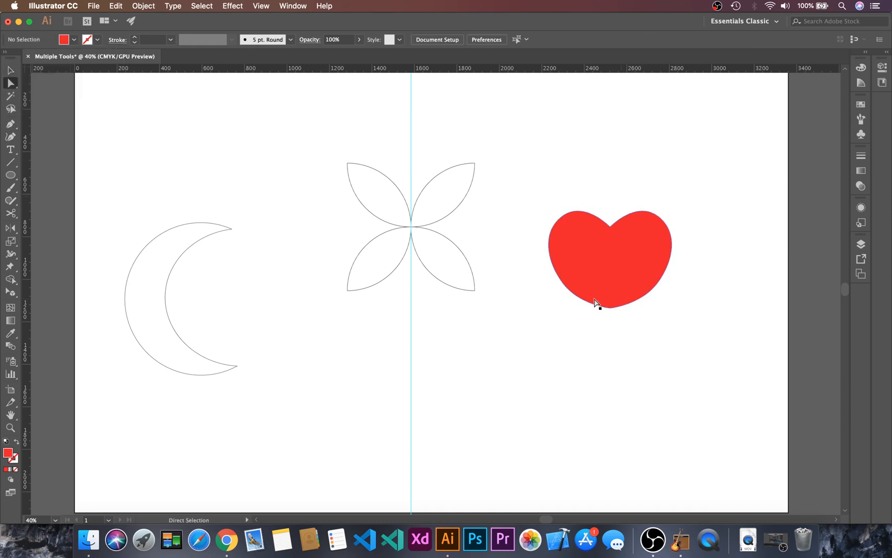
click(609, 308)
drag(609, 309, 610, 324)
key(super+z)
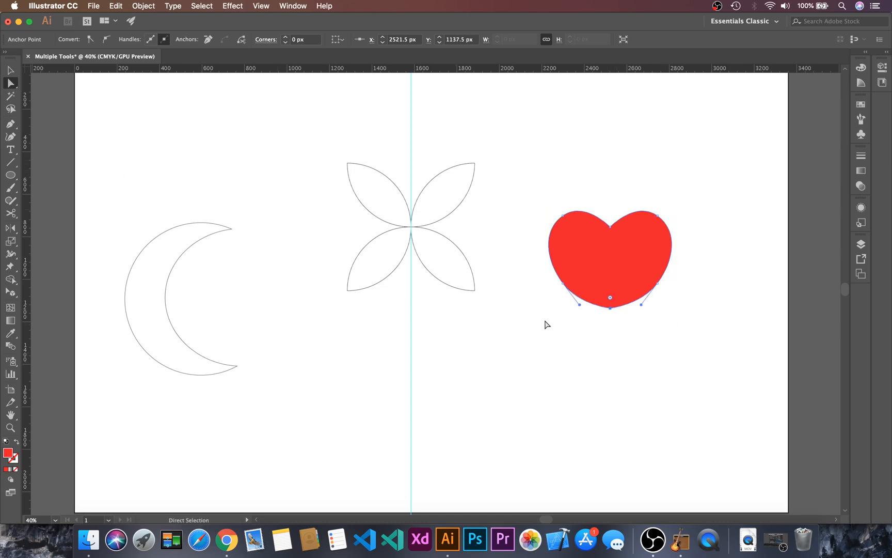
key(v)
click(632, 321)
click(615, 250)
click(650, 361)
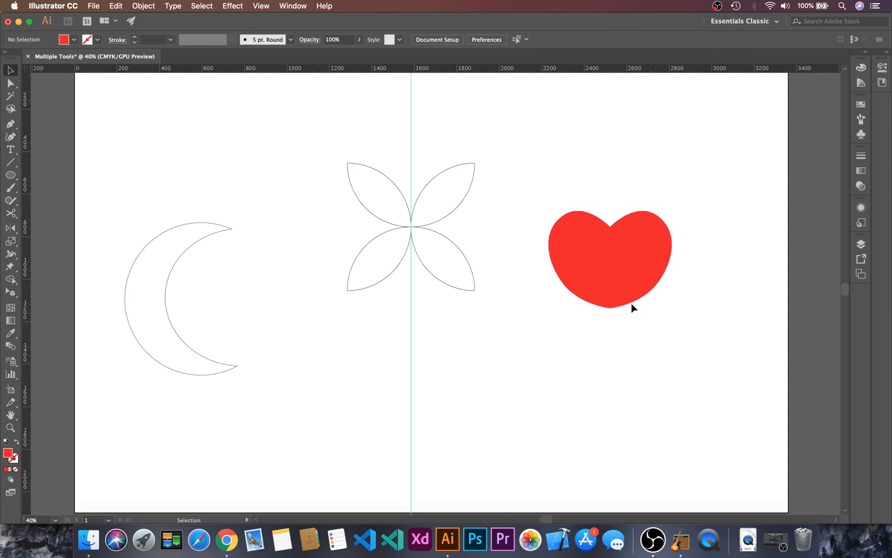
- Move the heart's lowest anchor point straight down to sharpen the tip, and deselect the heart
click(10, 82)
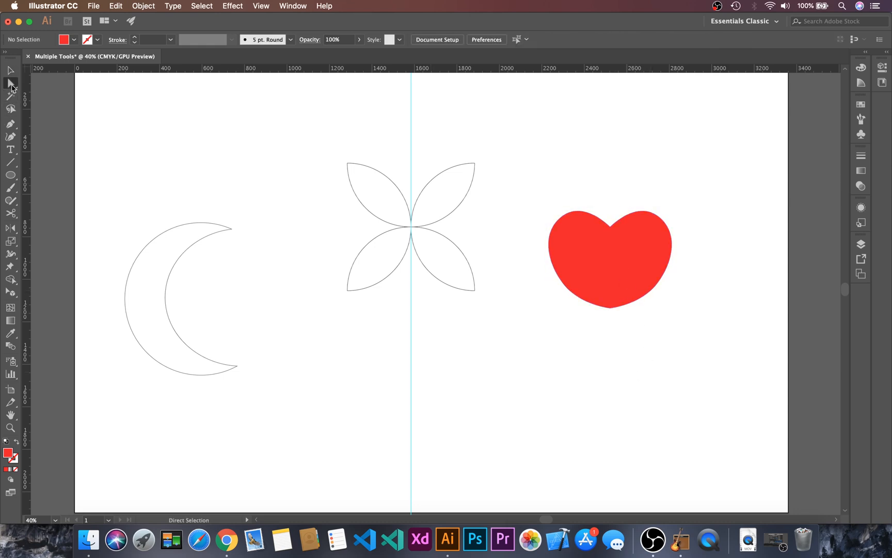
click(610, 309)
drag(609, 313, 609, 324)
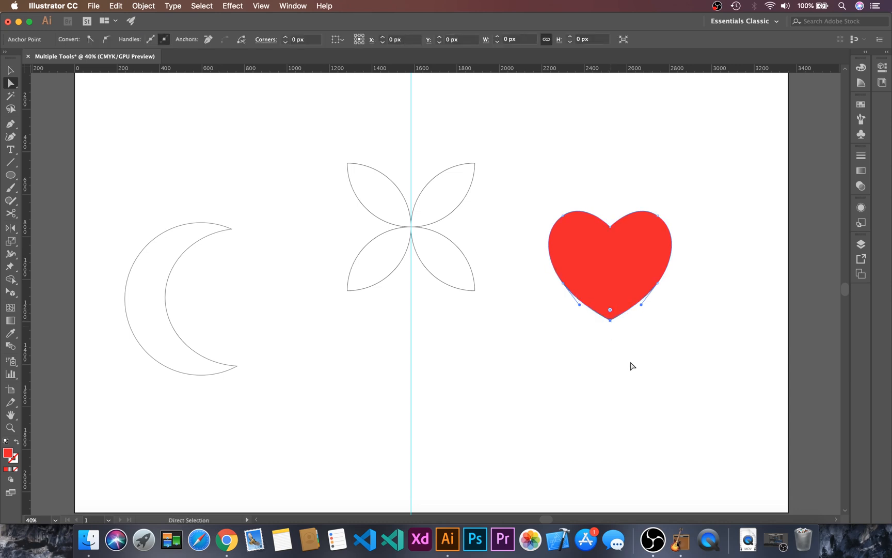
key(v)
click(692, 294)
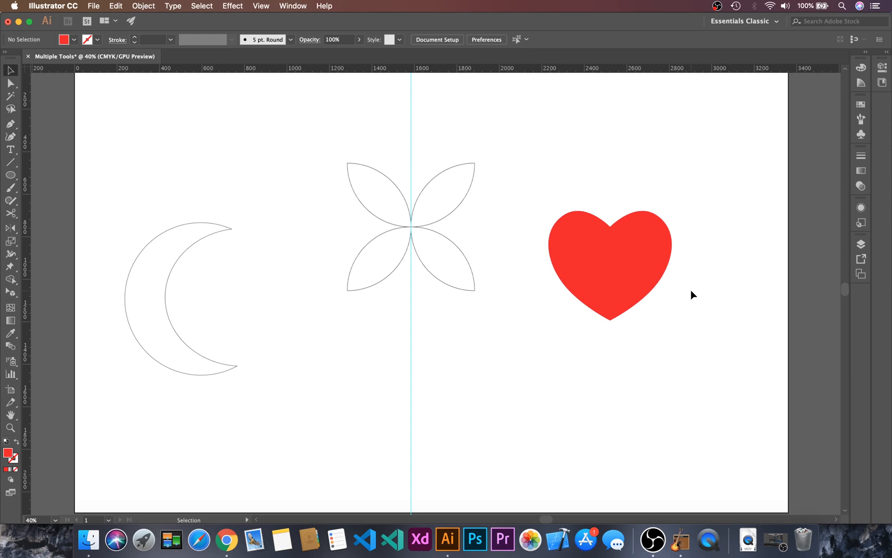